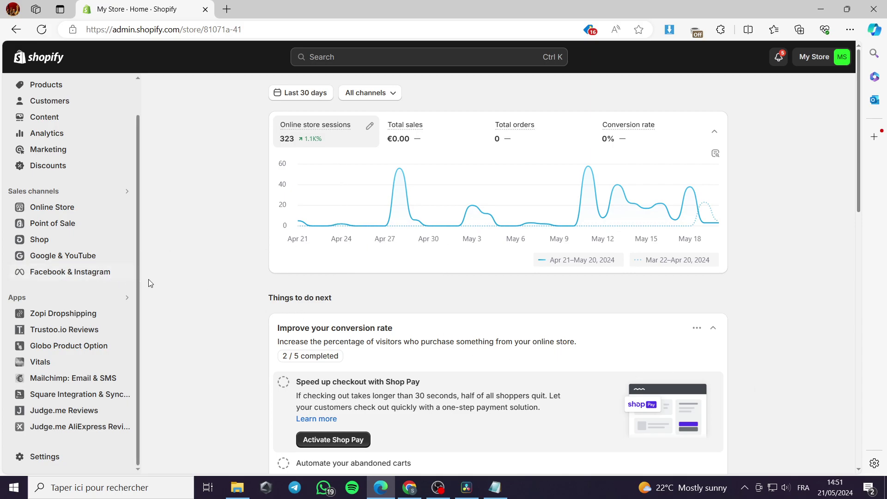
Open the online store's themes page and look through the theme library and the popular free themes.
{"action": "scroll", "coordinate": [81, 213], "scroll_direction": "up", "scroll_amount": 2}
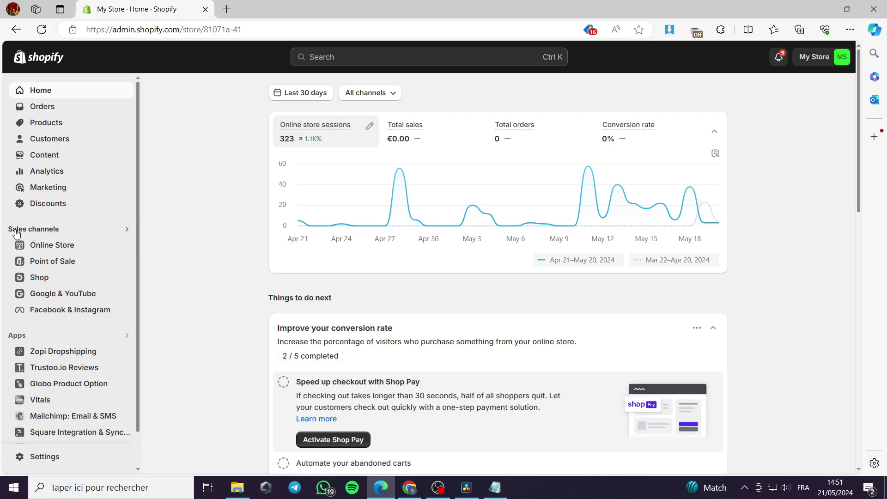
{"action": "left_click", "coordinate": [61, 246]}
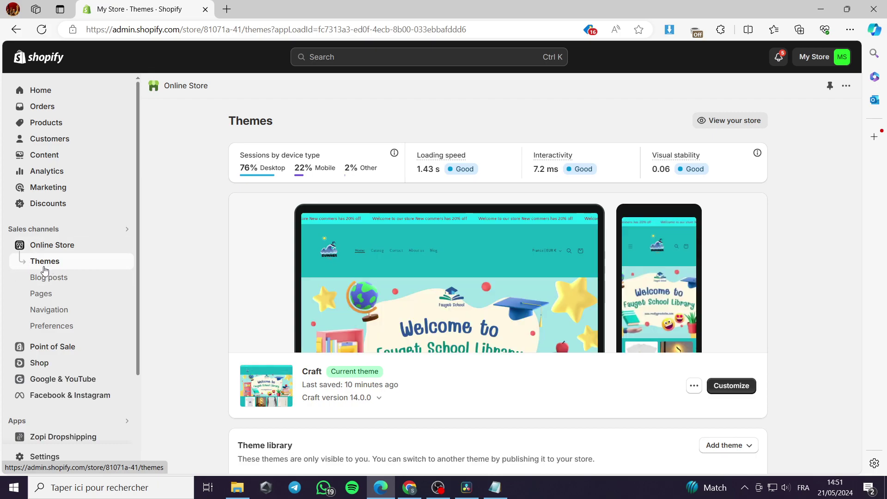
{"action": "scroll", "coordinate": [539, 347], "scroll_direction": "down", "scroll_amount": 5}
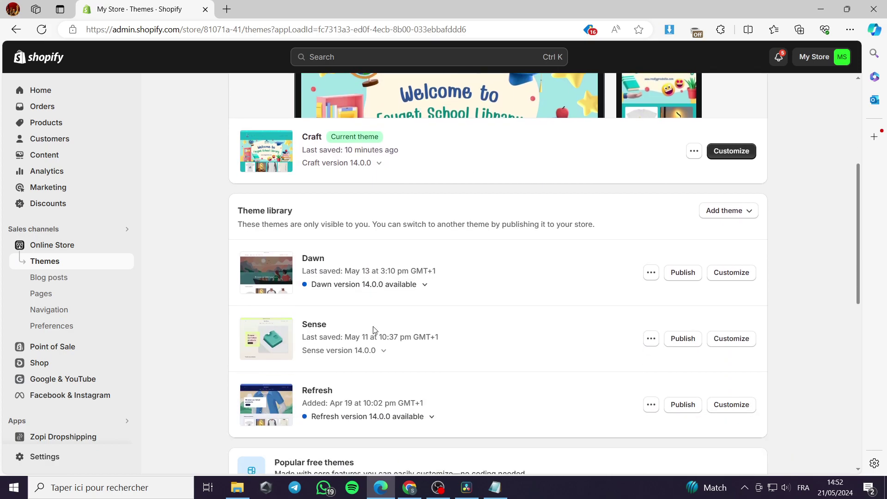
{"action": "scroll", "coordinate": [455, 262], "scroll_direction": "down", "scroll_amount": 5}
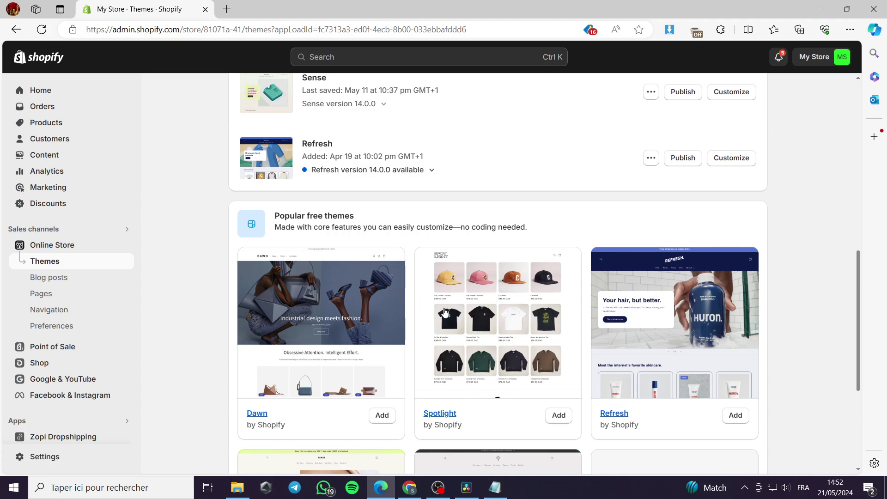
{"action": "scroll", "coordinate": [645, 305], "scroll_direction": "down", "scroll_amount": 4}
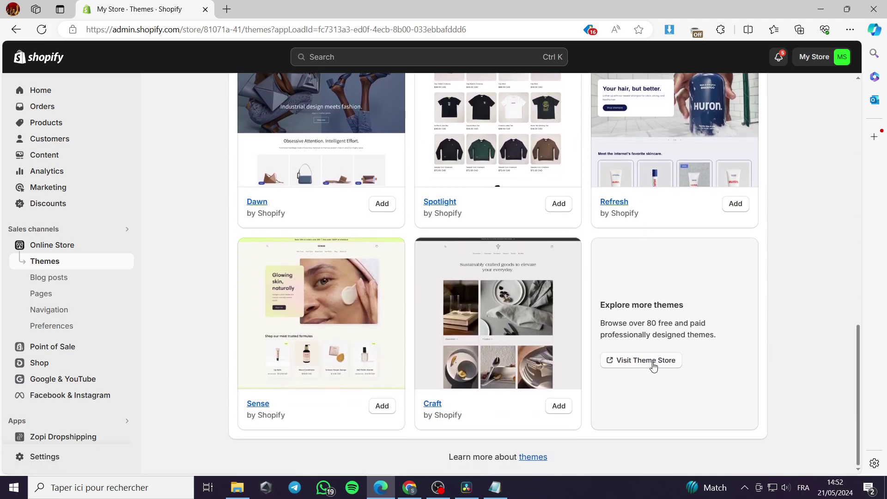
View the Shopify Theme Store in a separate tab, then close it and return to the theme library.
{"action": "left_click", "coordinate": [652, 366]}
{"action": "left_click", "coordinate": [139, 9]}
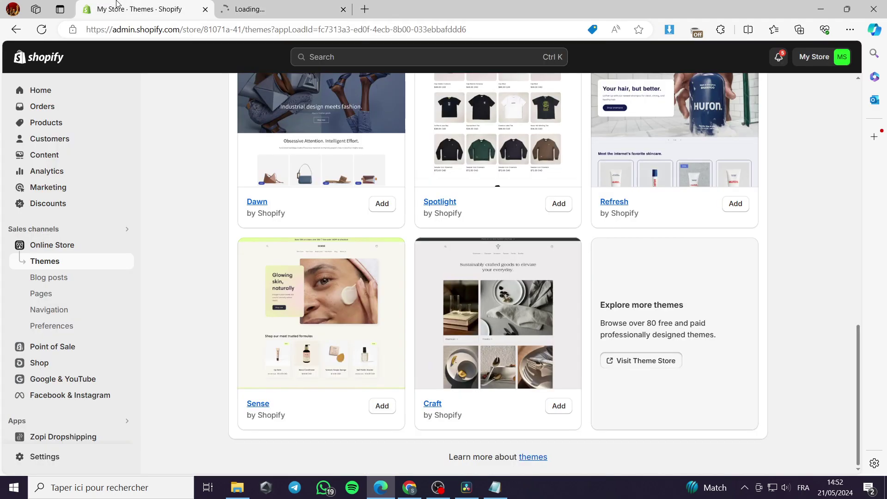
{"action": "left_click", "coordinate": [274, 5]}
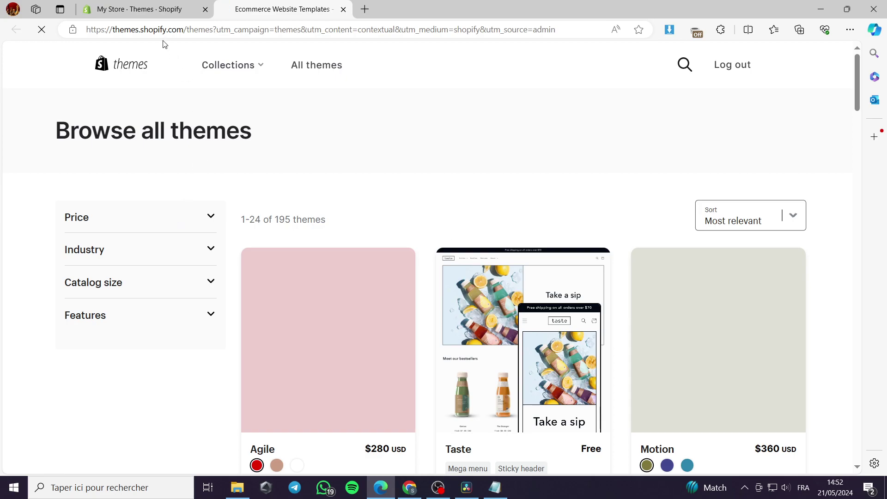
{"action": "key", "text": "ctrl+w"}
{"action": "scroll", "coordinate": [236, 287], "scroll_direction": "down", "scroll_amount": 3}
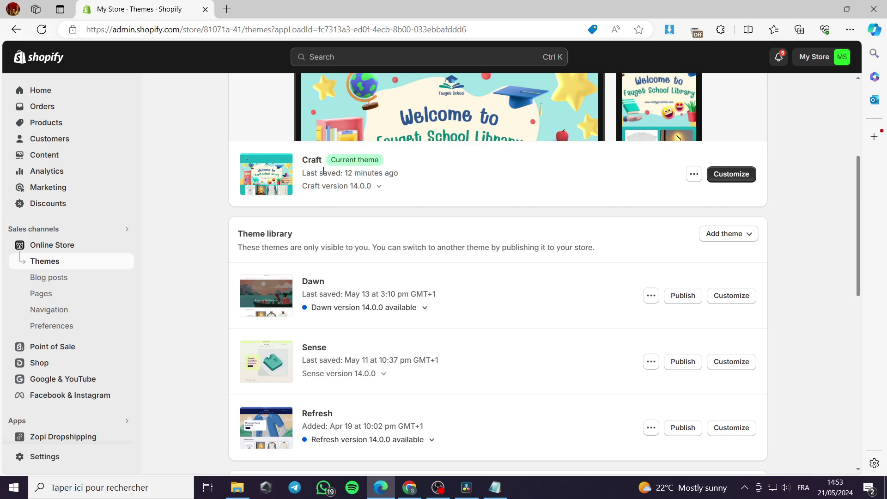
{"action": "scroll", "coordinate": [433, 212], "scroll_direction": "up", "scroll_amount": 3}
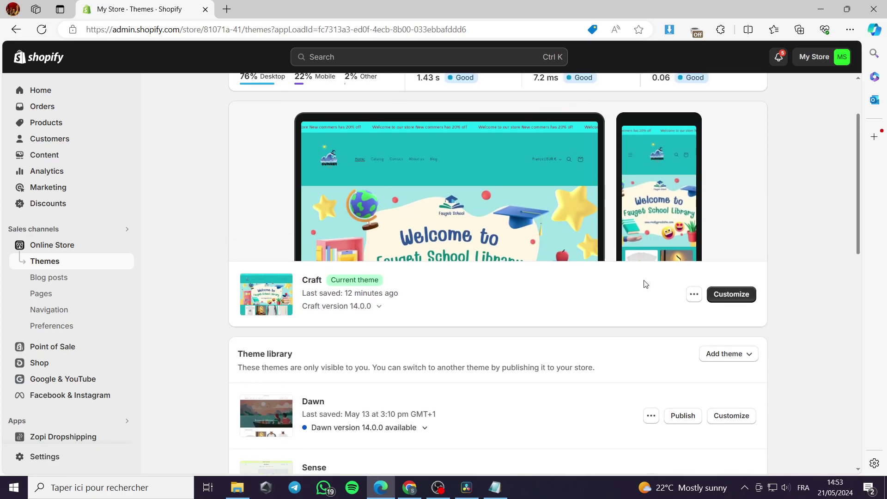
Open the live online store and examine its home page from the announcement bar to the email subscription section.
{"action": "left_click", "coordinate": [125, 245]}
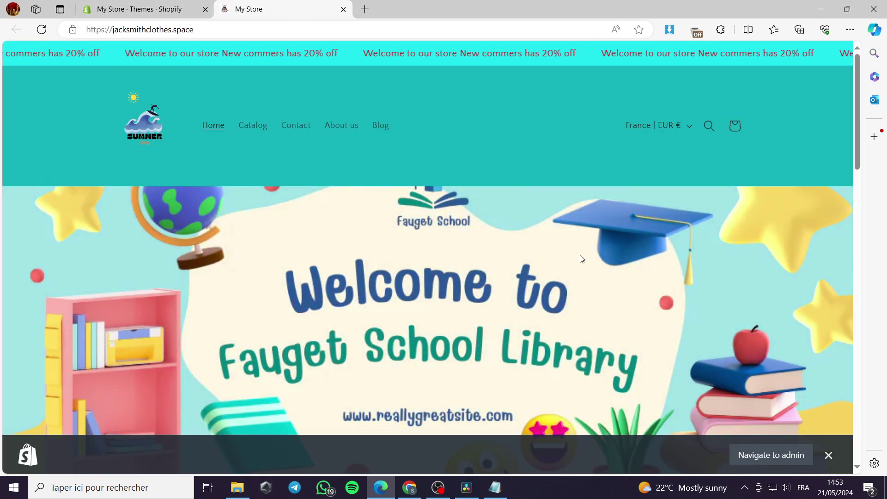
{"action": "scroll", "coordinate": [581, 258], "scroll_direction": "down", "scroll_amount": 1}
{"action": "scroll", "coordinate": [581, 258], "scroll_direction": "down", "scroll_amount": 5}
{"action": "scroll", "coordinate": [489, 258], "scroll_direction": "up", "scroll_amount": 6}
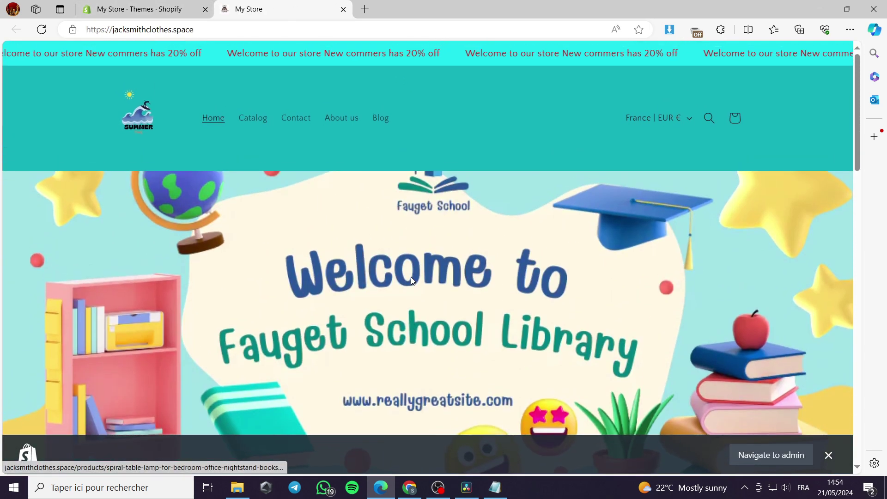
{"action": "scroll", "coordinate": [514, 116], "scroll_direction": "down", "scroll_amount": 5}
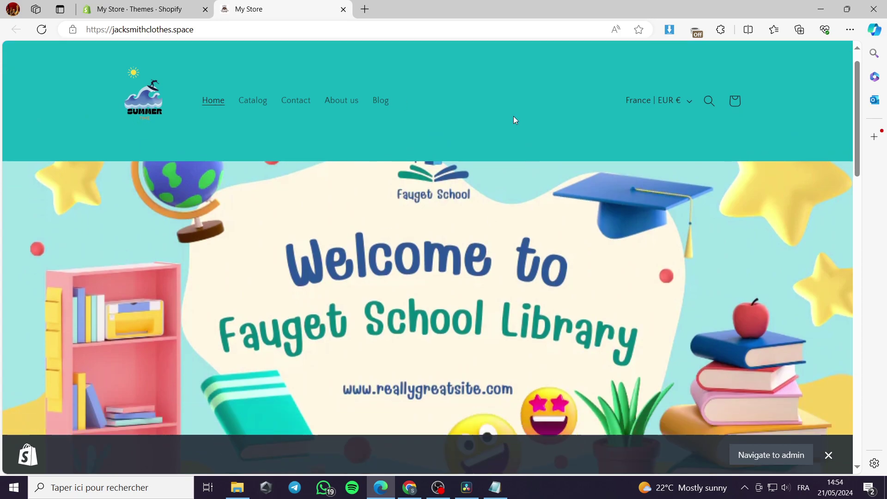
{"action": "scroll", "coordinate": [525, 185], "scroll_direction": "down", "scroll_amount": 7}
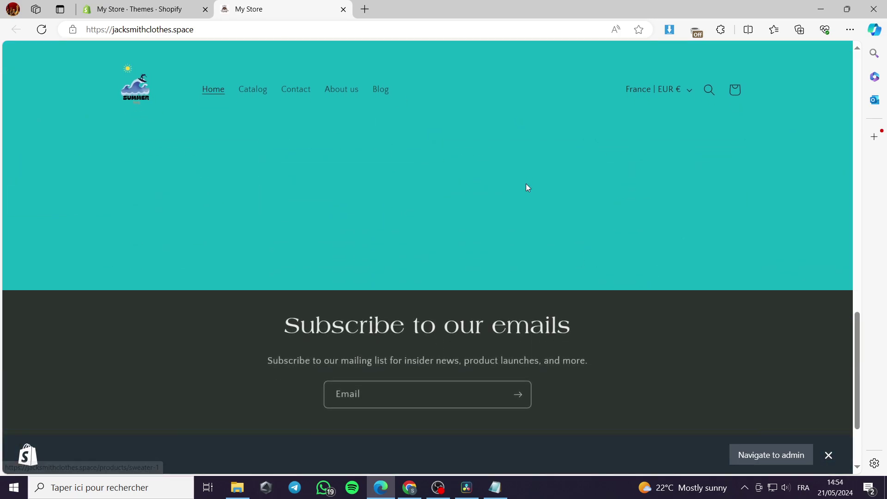
{"action": "scroll", "coordinate": [526, 185], "scroll_direction": "up", "scroll_amount": 7}
{"action": "scroll", "coordinate": [526, 184], "scroll_direction": "up", "scroll_amount": 6}
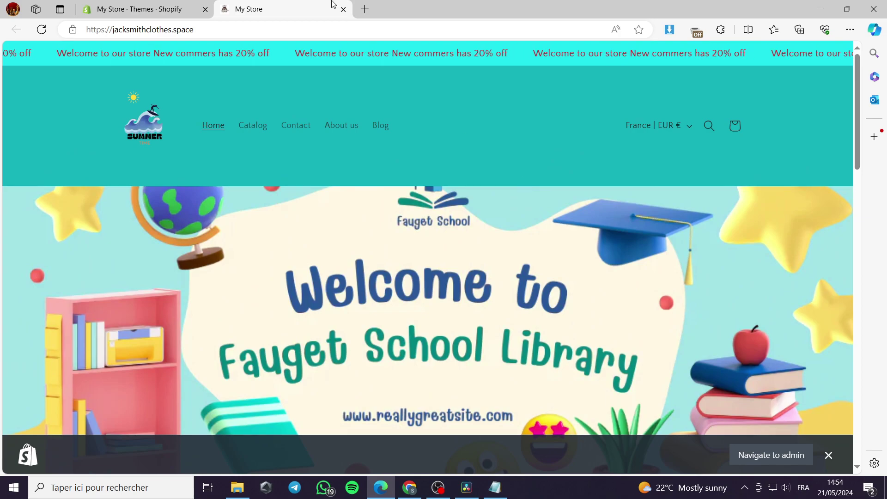
{"action": "scroll", "coordinate": [376, 208], "scroll_direction": "down", "scroll_amount": 5}
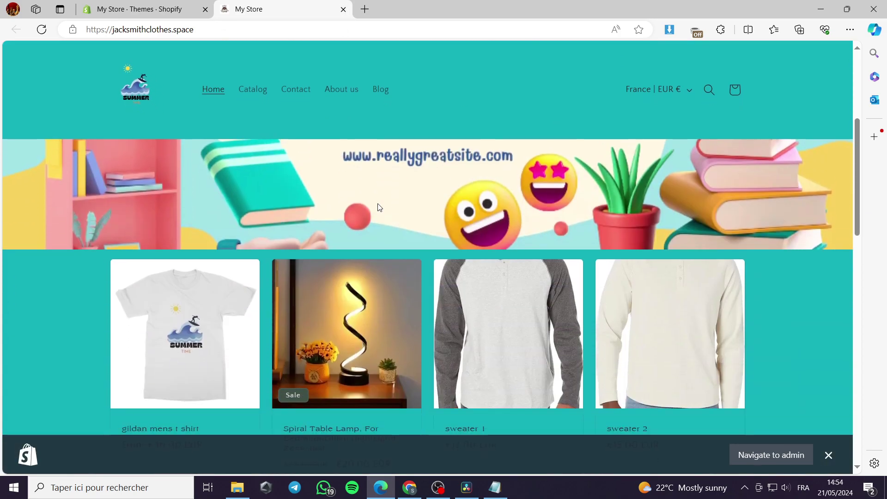
Examine the sweater 1 product page and its customer reviews, then close the store preview.
{"action": "left_click", "coordinate": [538, 328]}
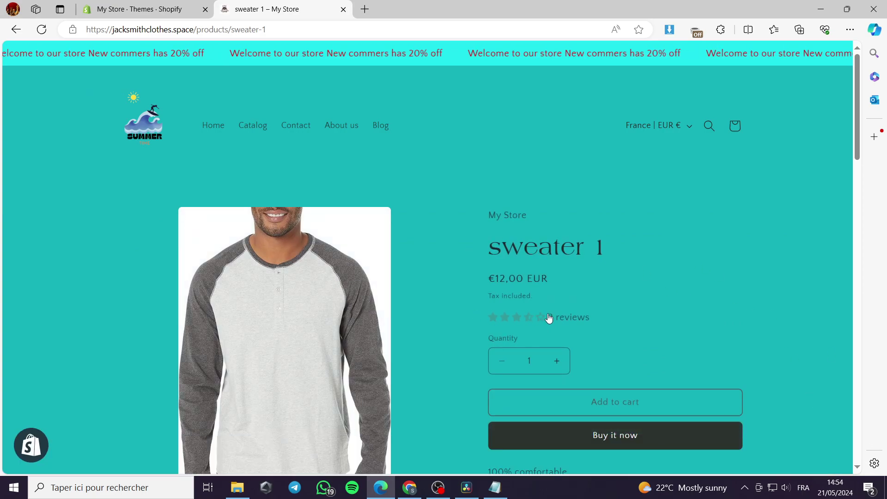
{"action": "scroll", "coordinate": [463, 283], "scroll_direction": "down", "scroll_amount": 5}
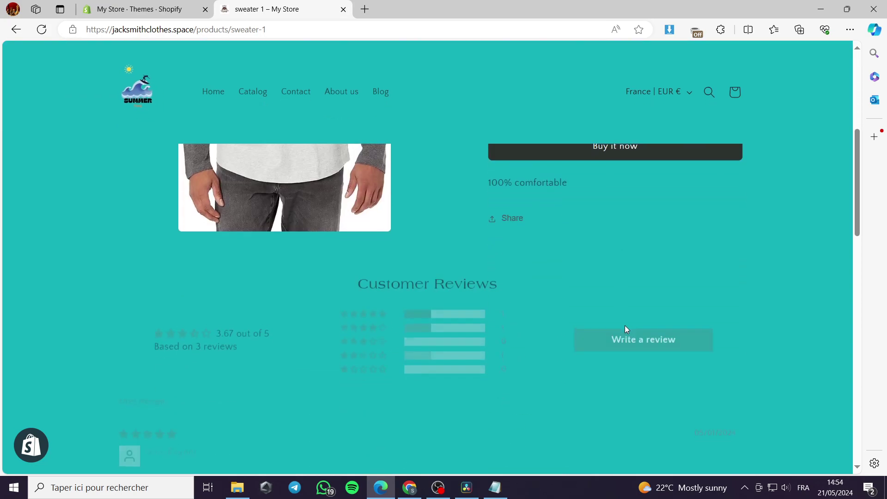
{"action": "scroll", "coordinate": [468, 358], "scroll_direction": "up", "scroll_amount": 5}
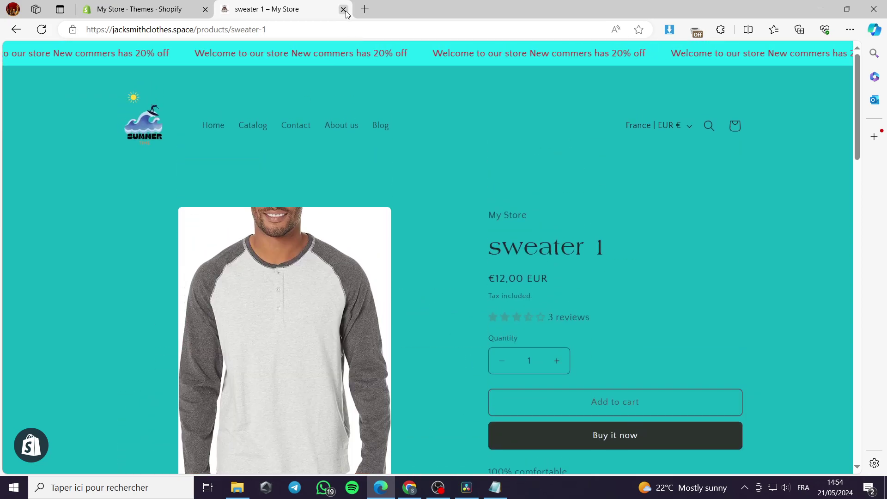
{"action": "left_click", "coordinate": [343, 9]}
Publish the Dawn theme from the theme library as the store's current theme.
{"action": "scroll", "coordinate": [329, 335], "scroll_direction": "down", "scroll_amount": 3}
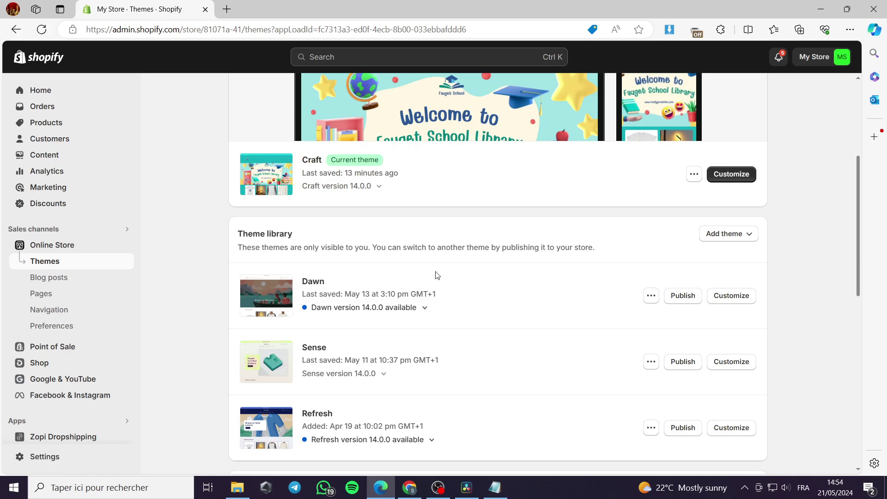
{"action": "left_click", "coordinate": [681, 295]}
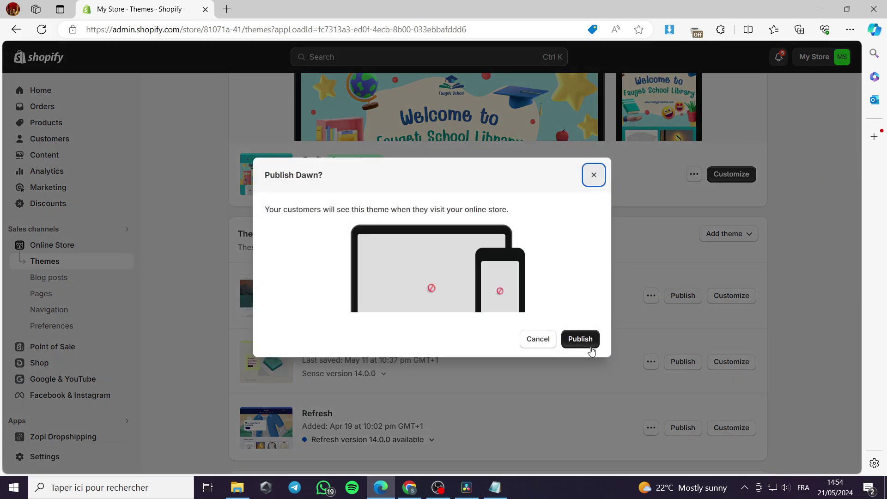
{"action": "left_click", "coordinate": [585, 341]}
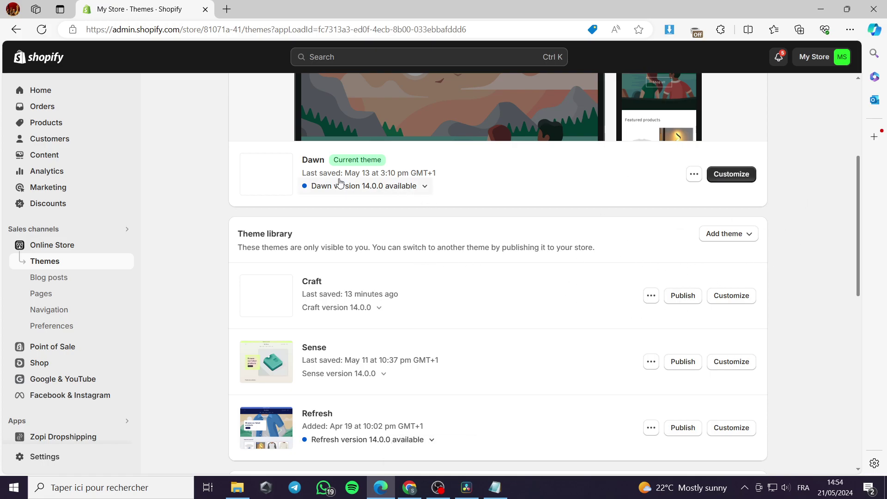
Open the current Dawn theme in the theme editor and view its home page.
{"action": "scroll", "coordinate": [330, 328], "scroll_direction": "down", "scroll_amount": 3}
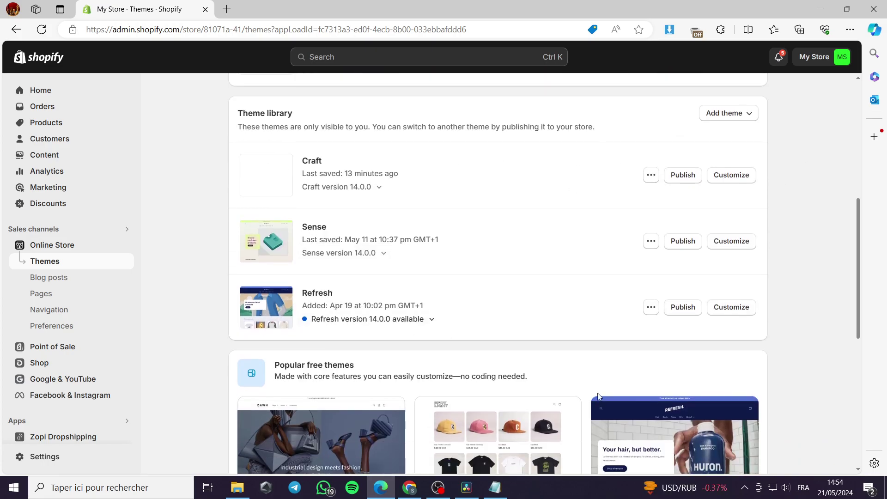
{"action": "scroll", "coordinate": [374, 398], "scroll_direction": "up", "scroll_amount": 4}
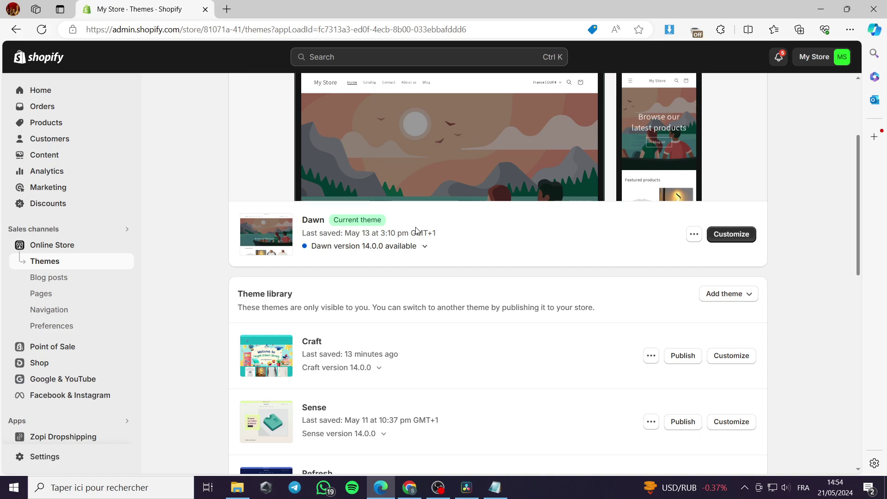
{"action": "left_click", "coordinate": [746, 239]}
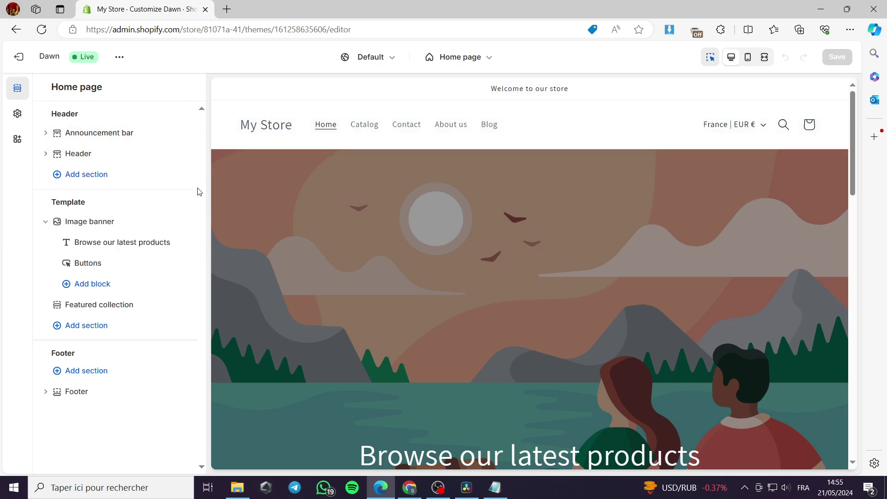
{"action": "scroll", "coordinate": [481, 264], "scroll_direction": "down", "scroll_amount": 3}
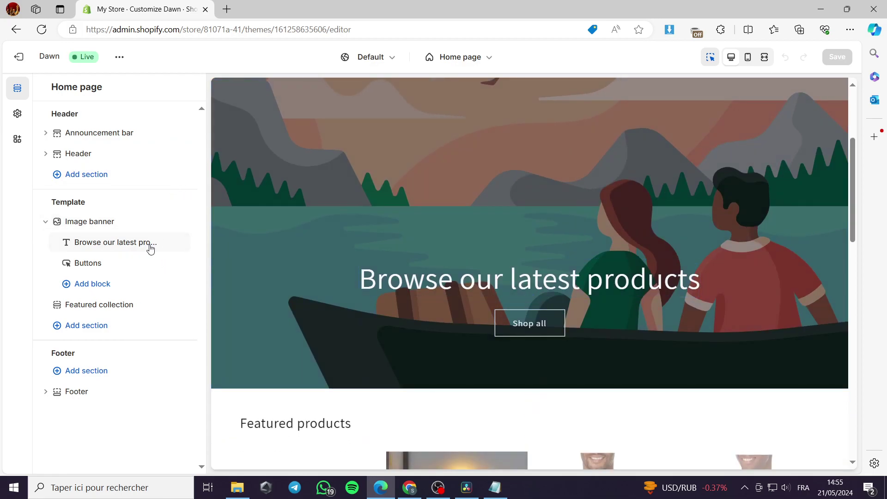
Open color Scheme 1 in the theme settings and view the brand colors offered for its background.
{"action": "left_click", "coordinate": [17, 116]}
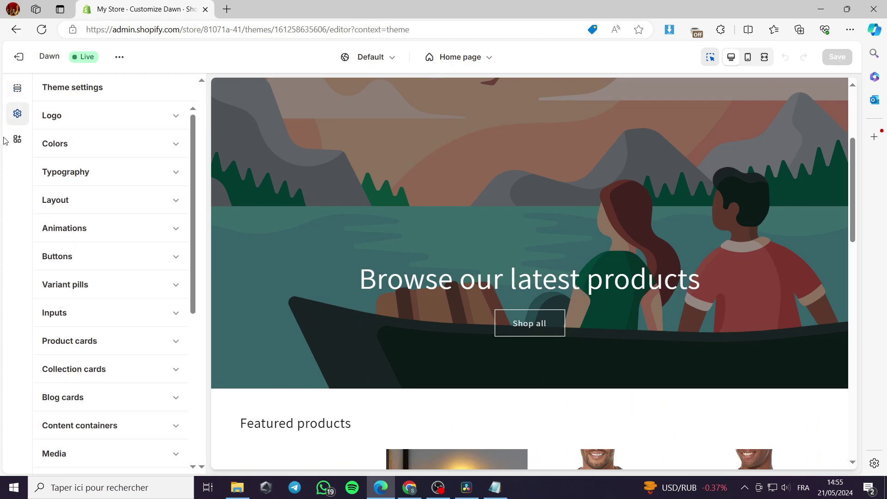
{"action": "left_click", "coordinate": [177, 146]}
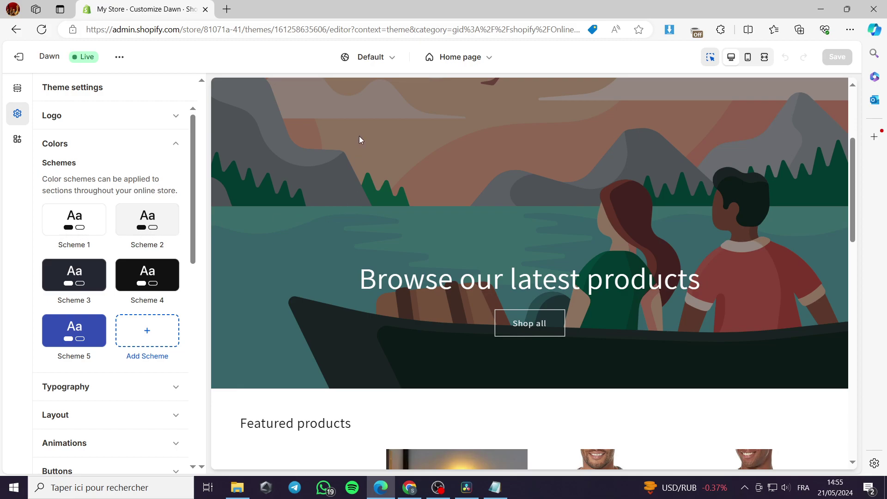
{"action": "scroll", "coordinate": [360, 140], "scroll_direction": "up", "scroll_amount": 4}
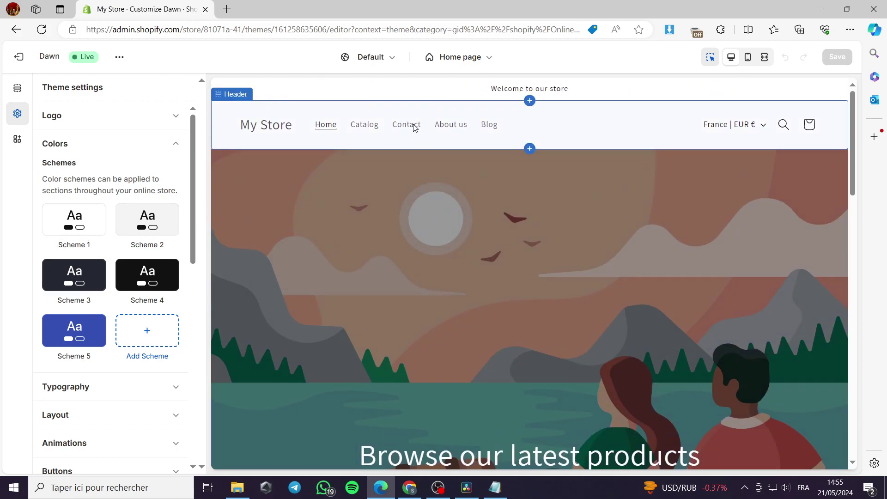
{"action": "left_click", "coordinate": [93, 225]}
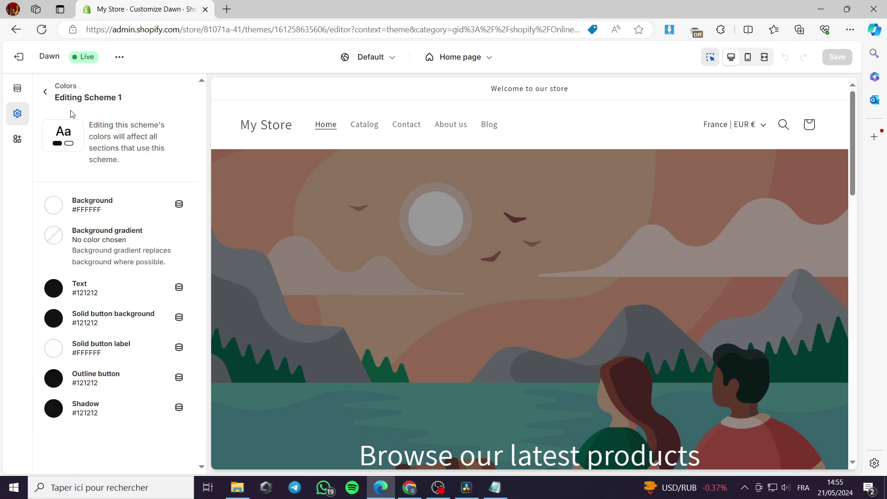
{"action": "left_click", "coordinate": [180, 204]}
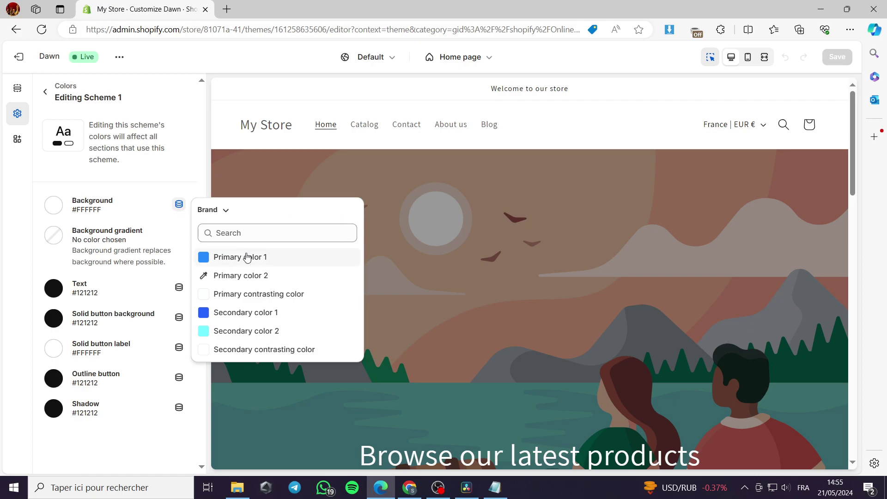
{"action": "left_click", "coordinate": [155, 208]}
{"action": "left_click", "coordinate": [147, 206]}
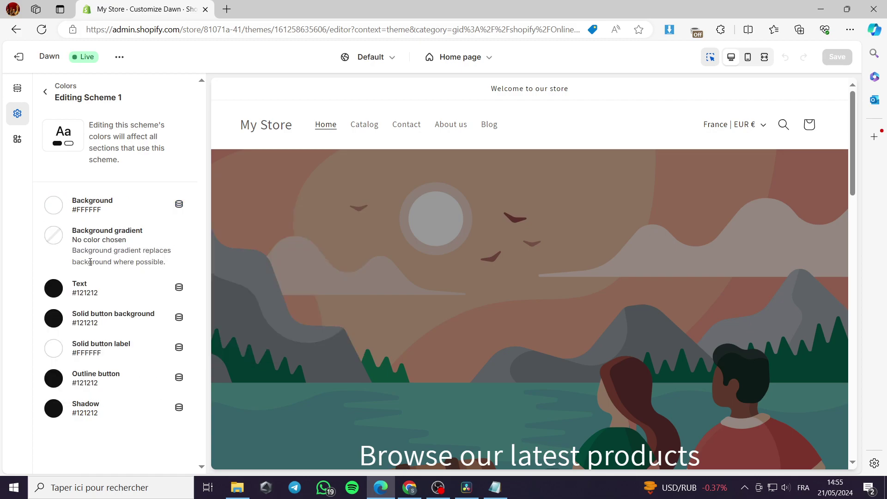
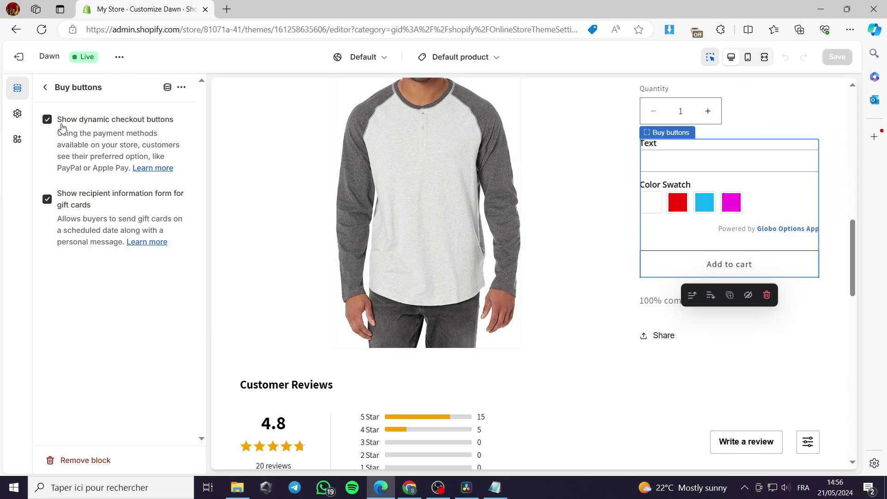
Leave the Buy buttons block's settings and view the list of available product templates.
{"action": "left_click", "coordinate": [43, 91]}
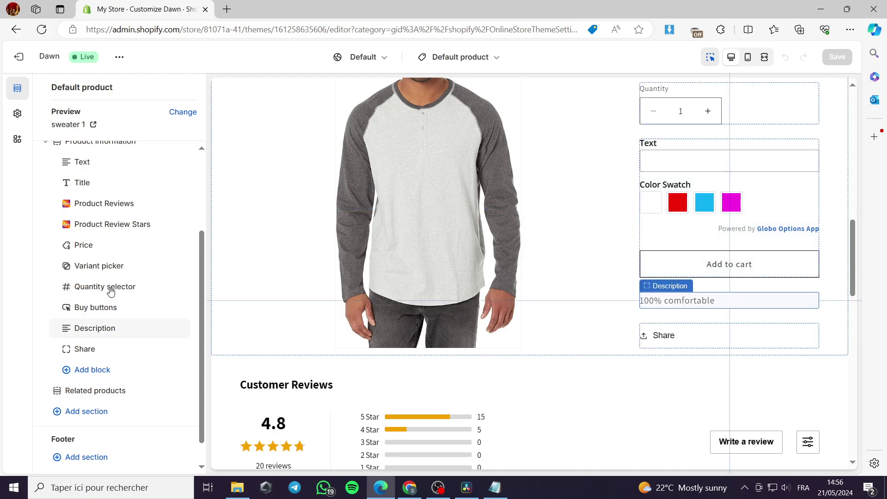
{"action": "scroll", "coordinate": [109, 232], "scroll_direction": "up", "scroll_amount": 1}
{"action": "left_click", "coordinate": [109, 230]}
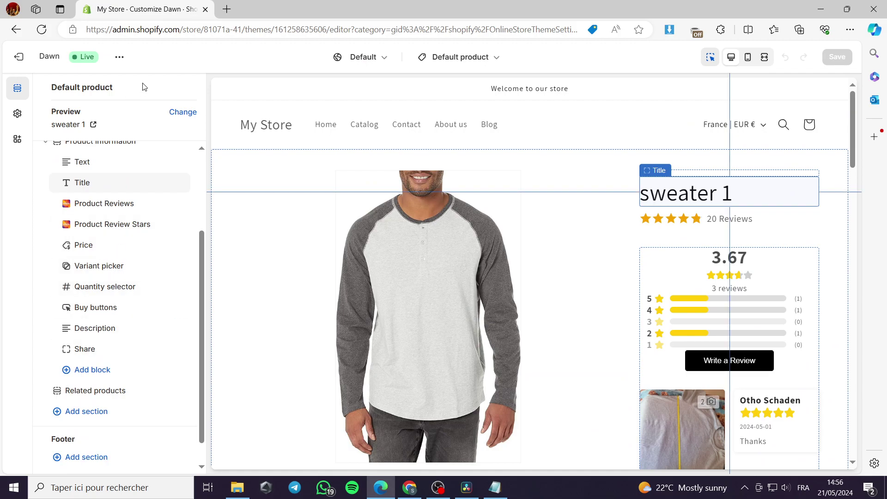
{"action": "left_click", "coordinate": [484, 58]}
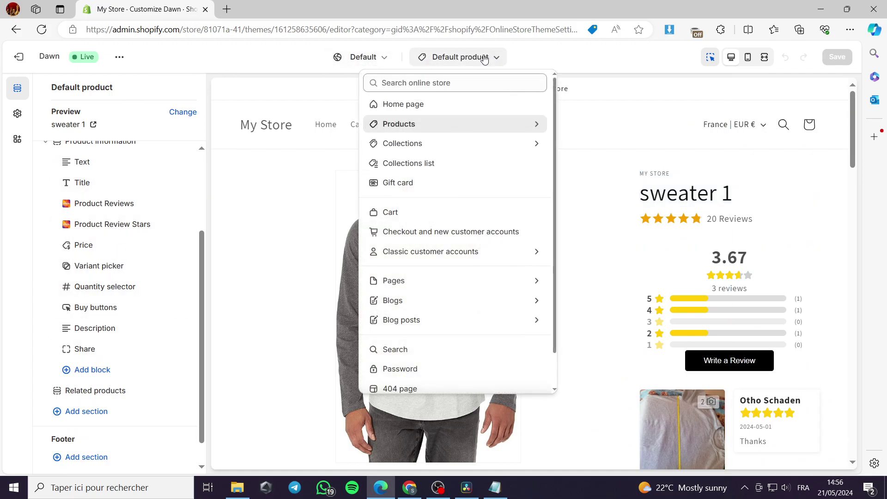
{"action": "left_click", "coordinate": [537, 127]}
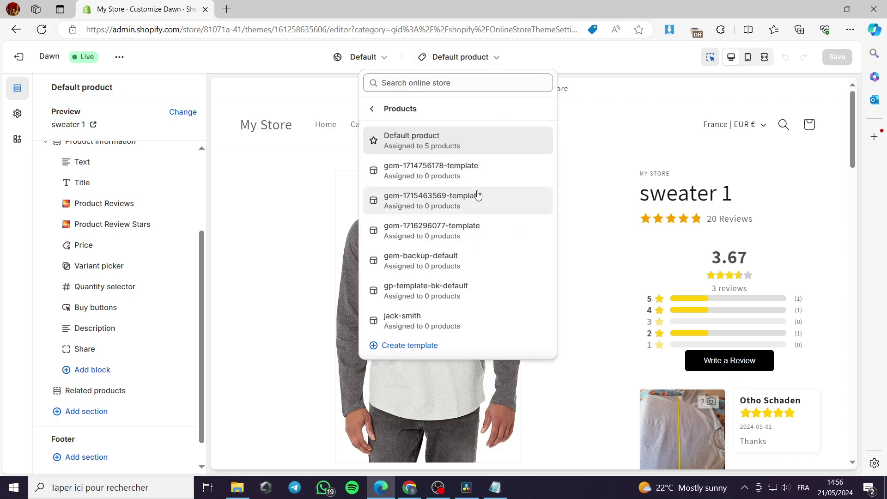
Return to the home page preview and open the gildan mens t shirt product from it.
{"action": "left_click", "coordinate": [303, 93]}
{"action": "left_click", "coordinate": [324, 125]}
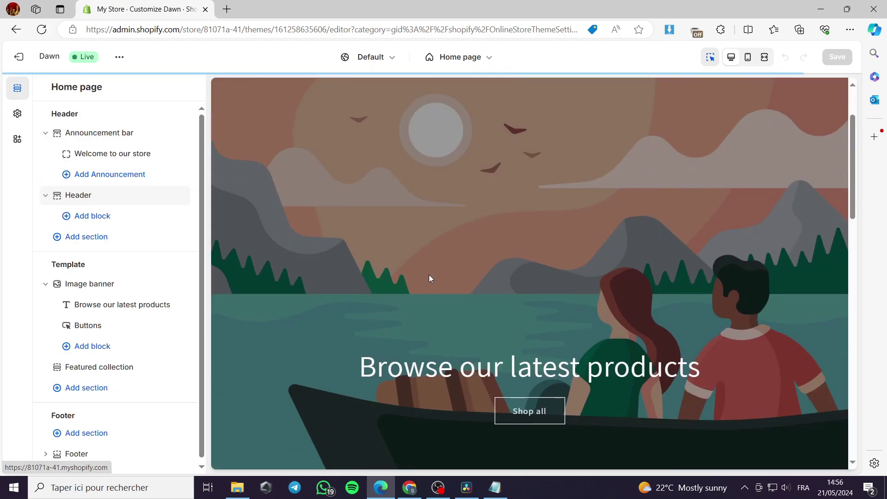
{"action": "scroll", "coordinate": [429, 278], "scroll_direction": "down", "scroll_amount": 7}
{"action": "left_click", "coordinate": [323, 331]}
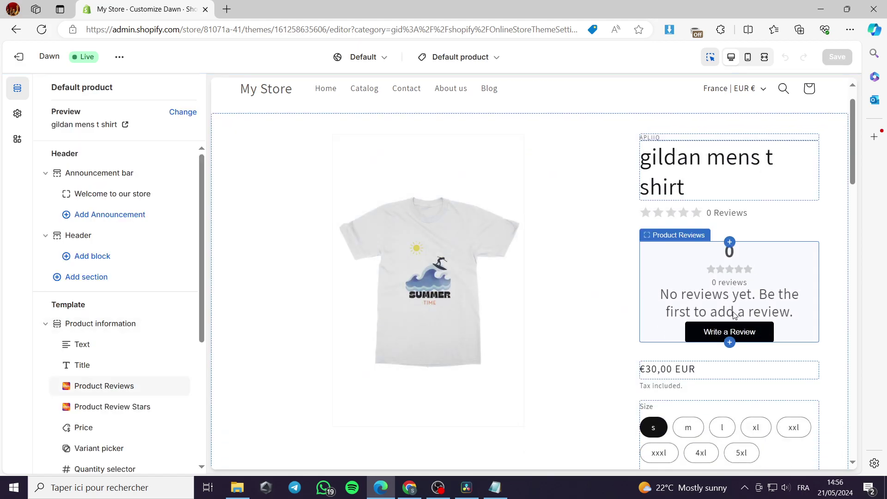
Turn the Buy buttons block's dynamic checkout buttons off and back on for the gildan mens t shirt.
{"action": "scroll", "coordinate": [785, 314], "scroll_direction": "down", "scroll_amount": 4}
{"action": "scroll", "coordinate": [777, 319], "scroll_direction": "down", "scroll_amount": 1}
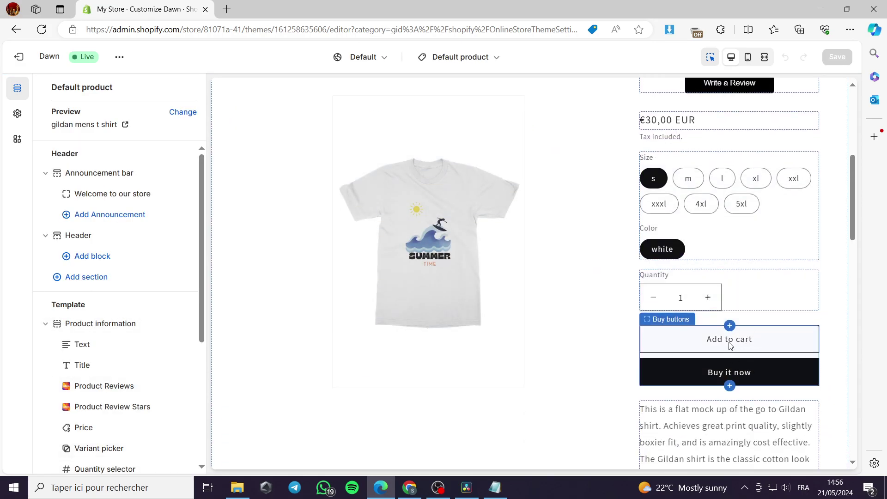
{"action": "left_click", "coordinate": [768, 372]}
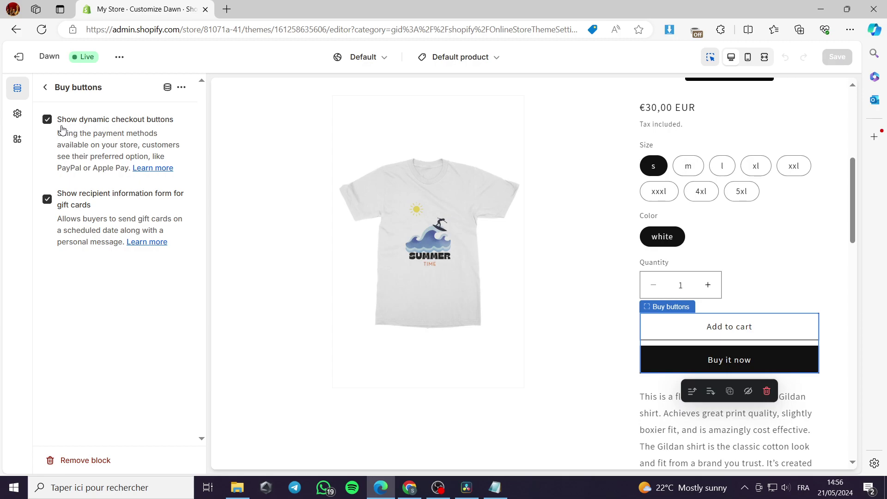
{"action": "left_click", "coordinate": [47, 120]}
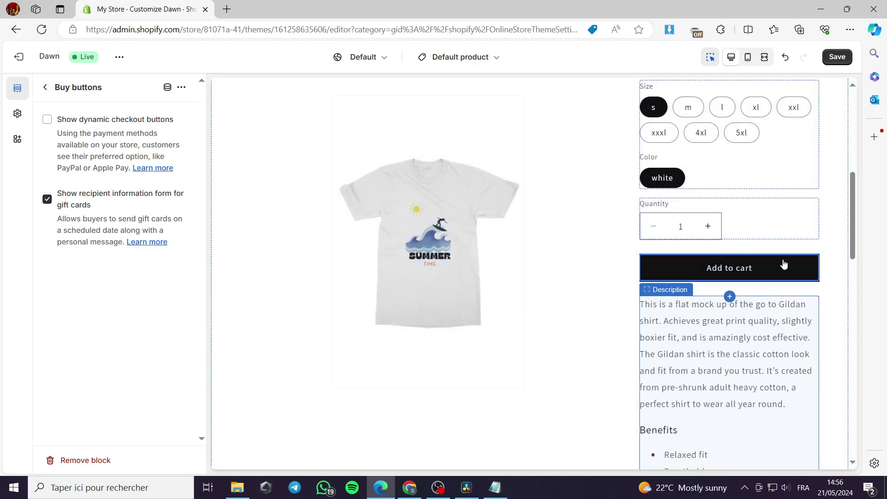
{"action": "left_click", "coordinate": [744, 266]}
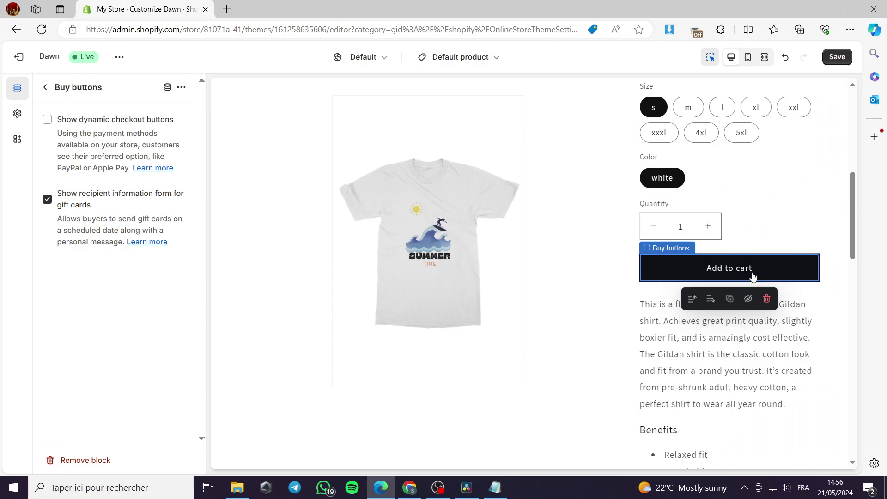
{"action": "left_click", "coordinate": [47, 119]}
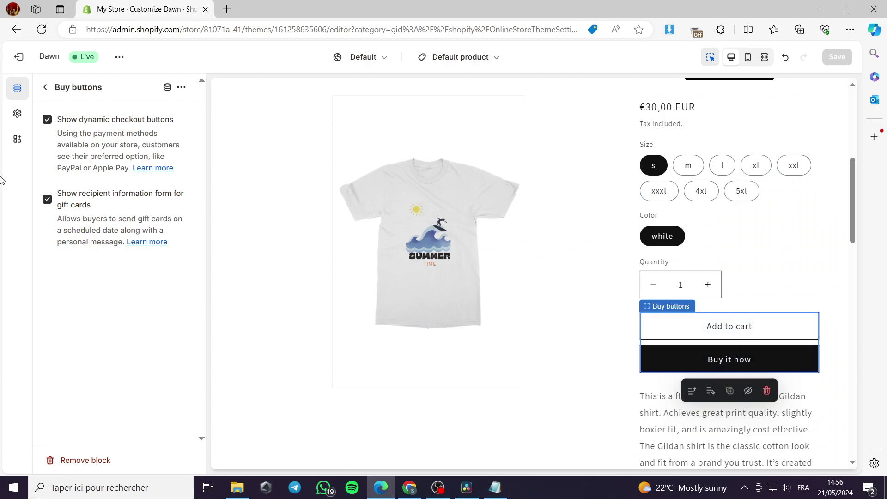
Reopen the Buy buttons block from the product template's block list and return to the list.
{"action": "left_click", "coordinate": [45, 87]}
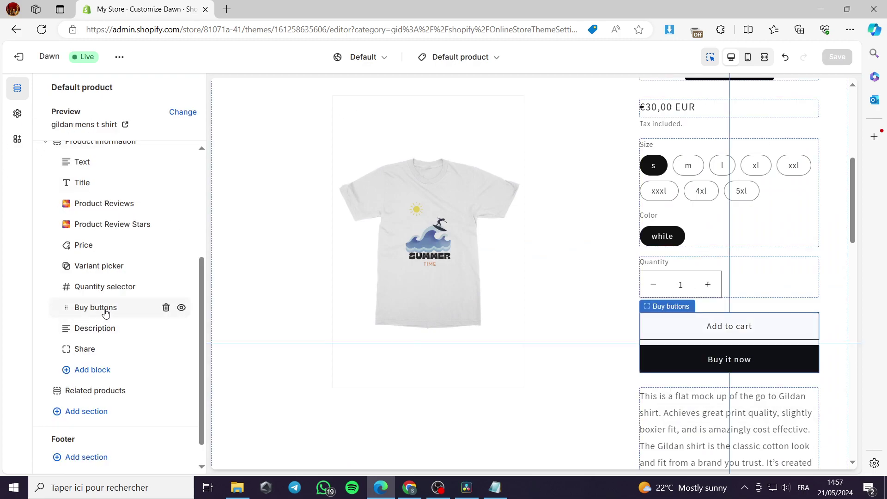
{"action": "left_click", "coordinate": [91, 308]}
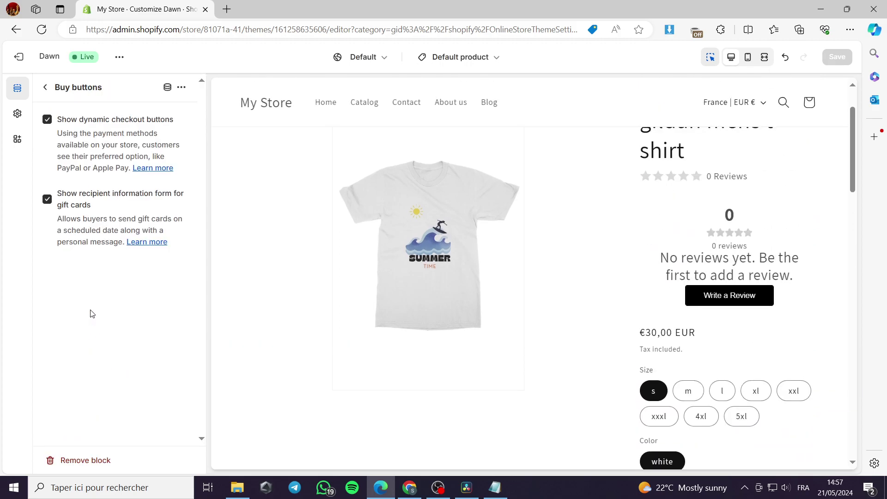
{"action": "left_click", "coordinate": [46, 90]}
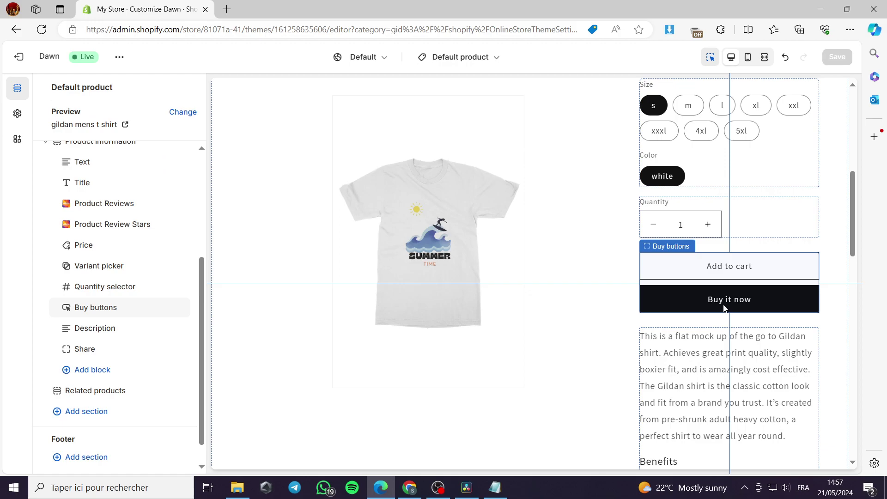
View the colors of Scheme 3 in the theme settings and open Scheme 1 for editing.
{"action": "left_click", "coordinate": [17, 113]}
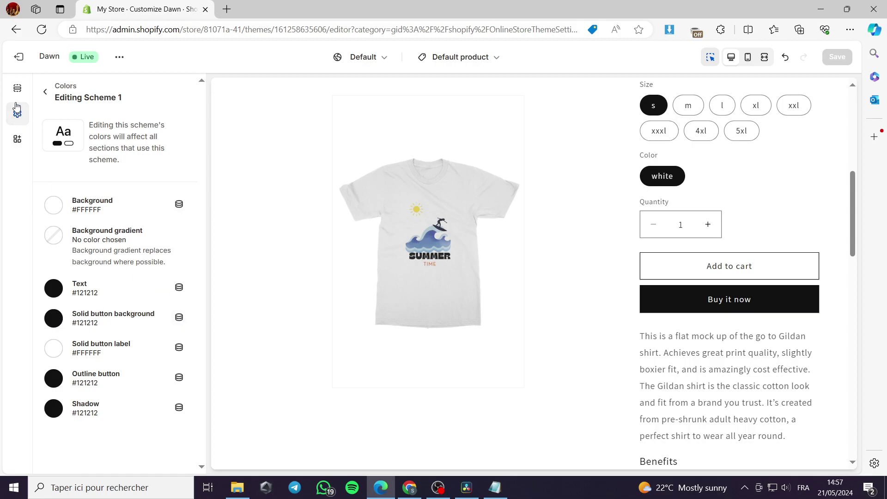
{"action": "left_click", "coordinate": [45, 91]}
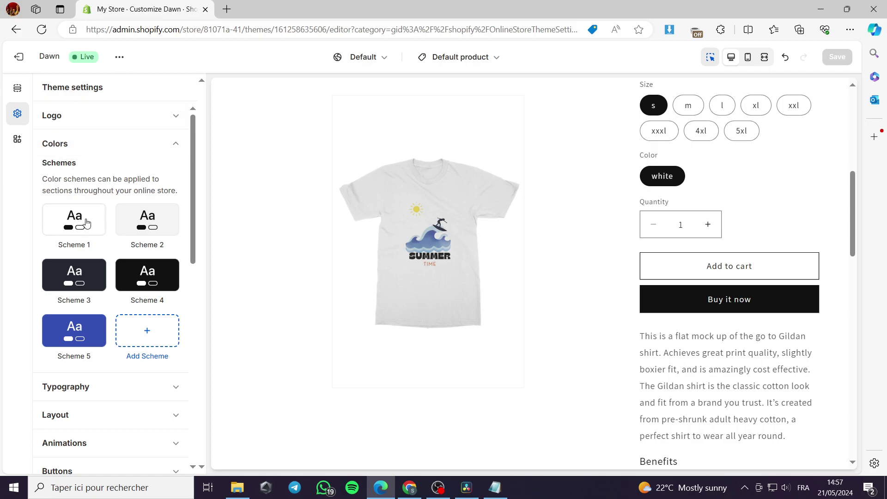
{"action": "left_click", "coordinate": [176, 143]}
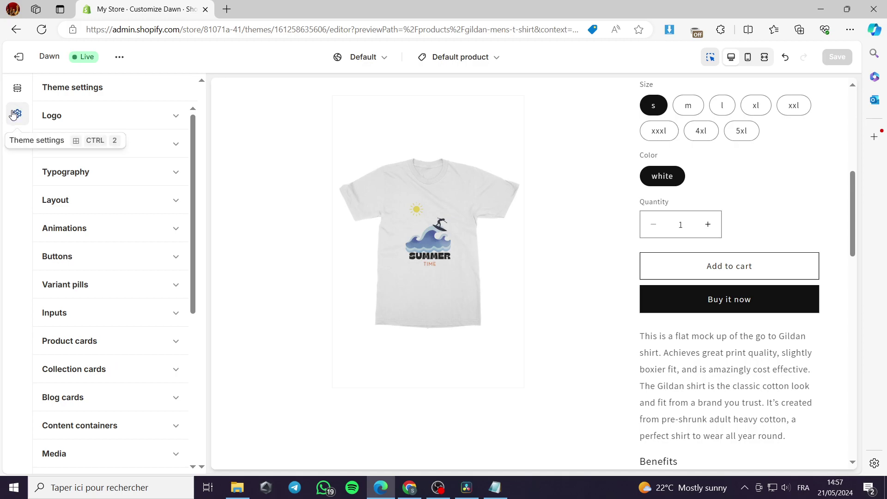
{"action": "left_click", "coordinate": [73, 148]}
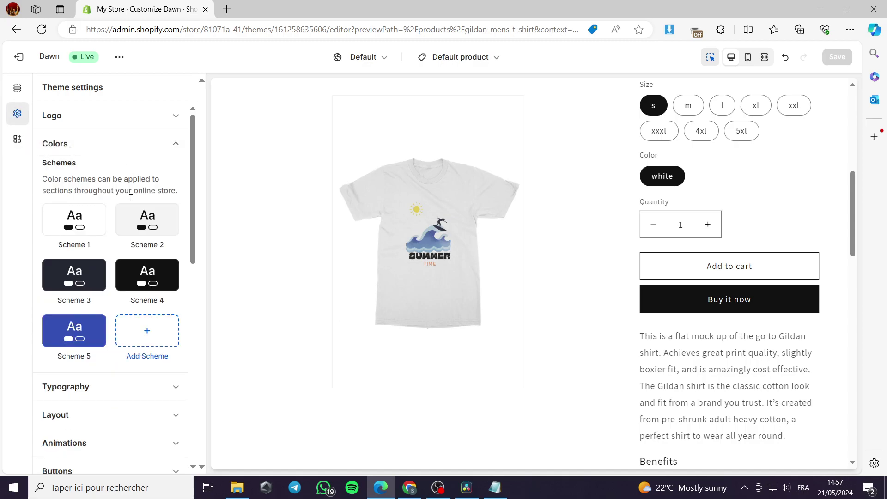
{"action": "left_click", "coordinate": [85, 275]}
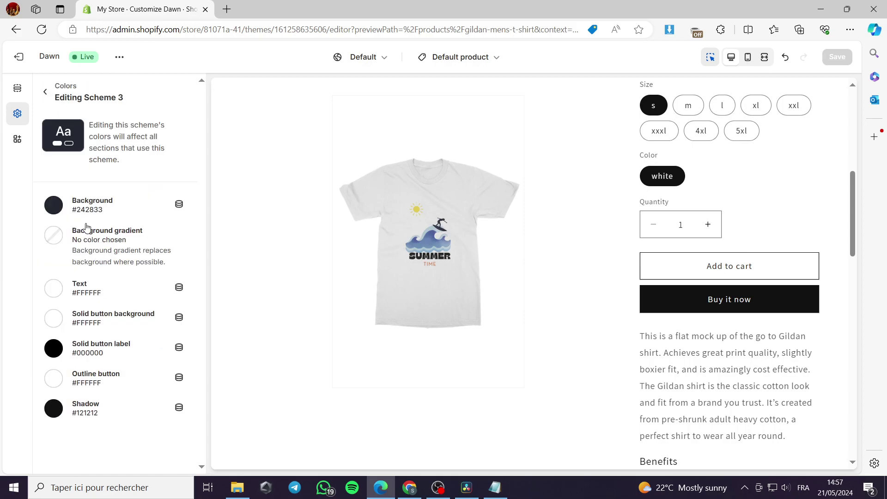
{"action": "left_click", "coordinate": [45, 92]}
{"action": "left_click", "coordinate": [68, 225]}
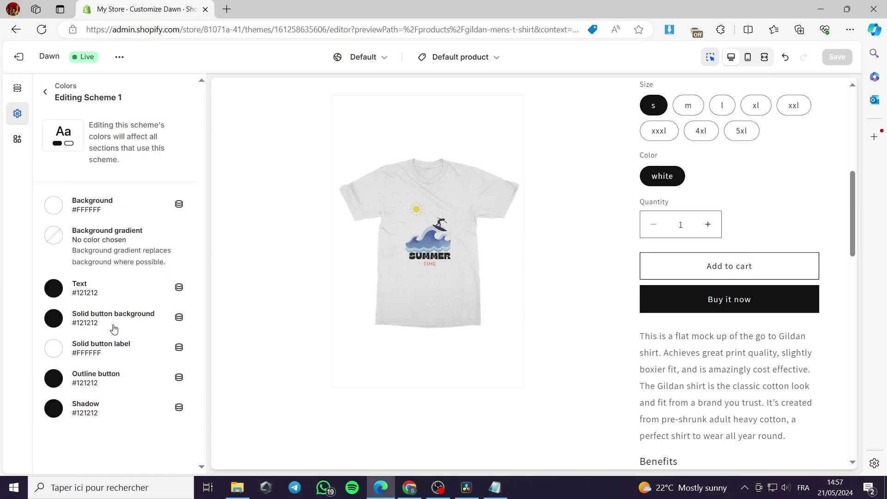
Try blue 334FB4 and green 1FDA5E as Scheme 1's solid button background, and set it to red DA291F.
{"action": "left_click", "coordinate": [52, 319]}
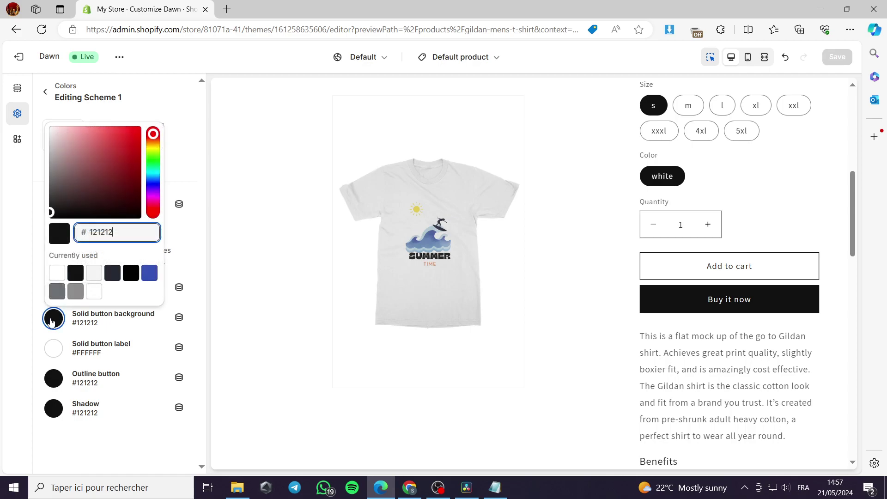
{"action": "left_click", "coordinate": [150, 274]}
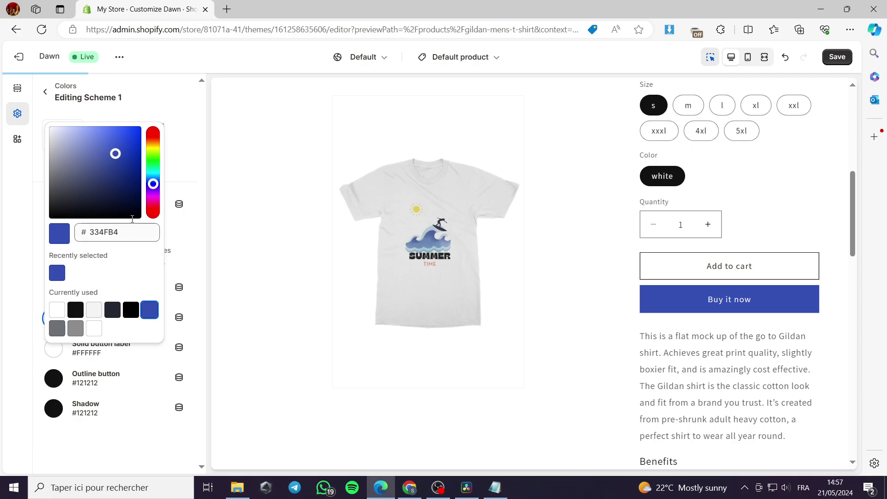
{"action": "left_click", "coordinate": [152, 165]}
{"action": "left_click", "coordinate": [129, 140]}
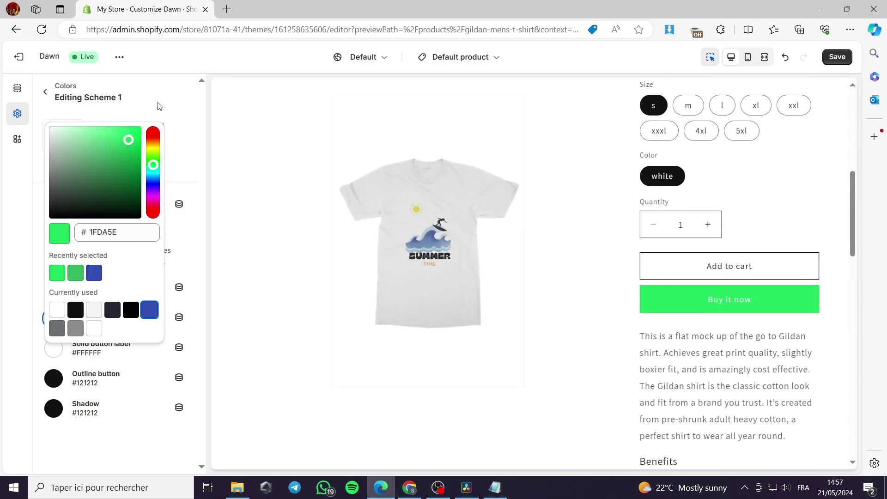
{"action": "left_click", "coordinate": [154, 137]}
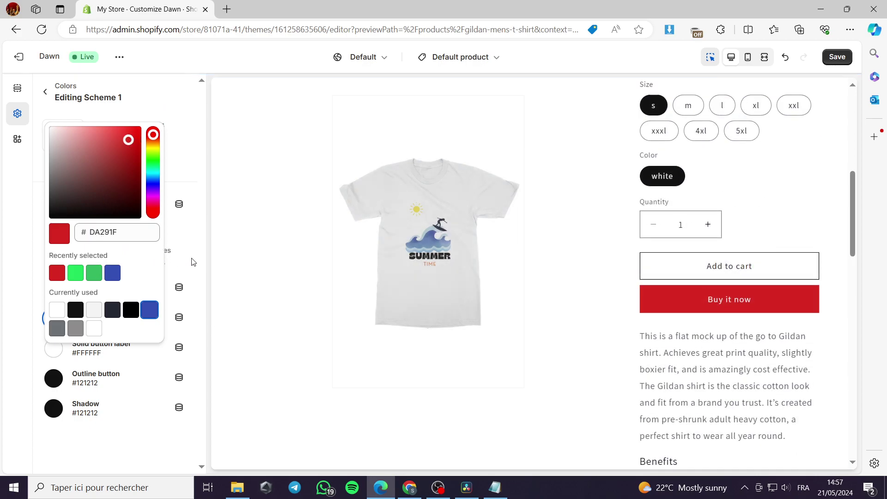
{"action": "left_click", "coordinate": [173, 280]}
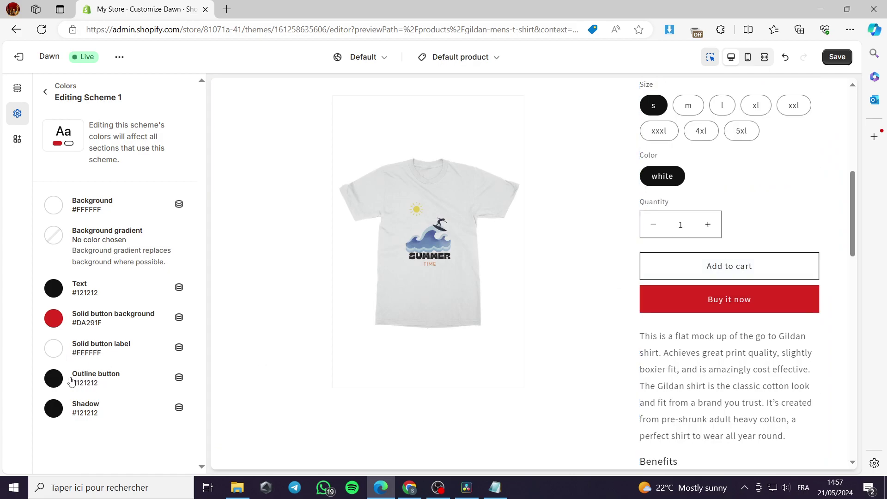
Set Scheme 1's outline button color to red DA291F, matching the solid button background.
{"action": "left_click", "coordinate": [53, 382]}
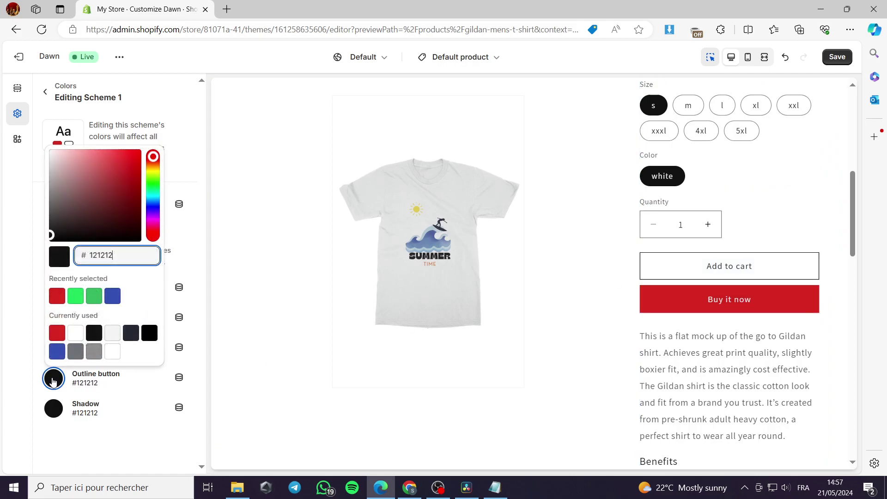
{"action": "left_click", "coordinate": [58, 336]}
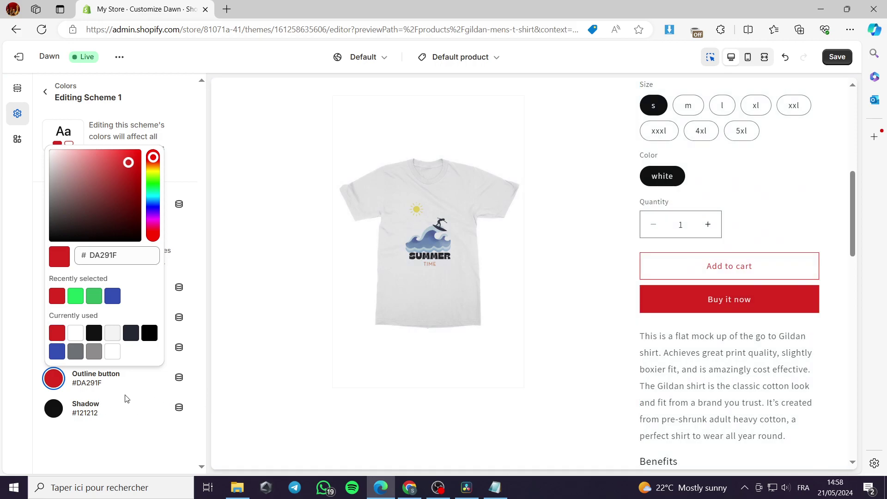
{"action": "left_click", "coordinate": [187, 156]}
Try black 121212 as Scheme 1's solid button label color and set it back to white FFFFFF.
{"action": "left_click", "coordinate": [54, 348]}
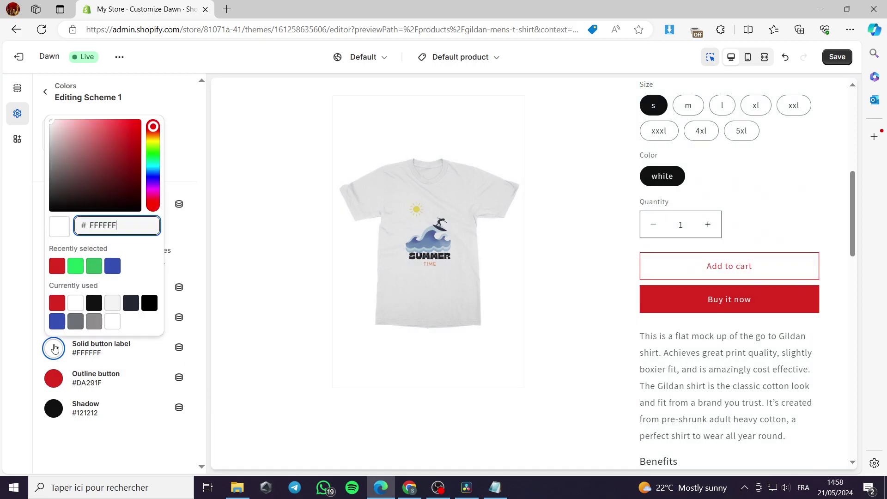
{"action": "left_click", "coordinate": [94, 304]}
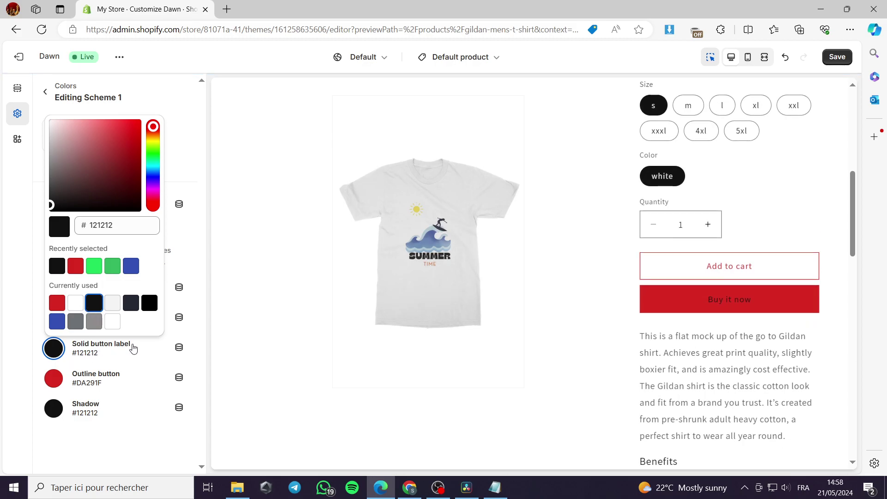
{"action": "left_click", "coordinate": [112, 322]}
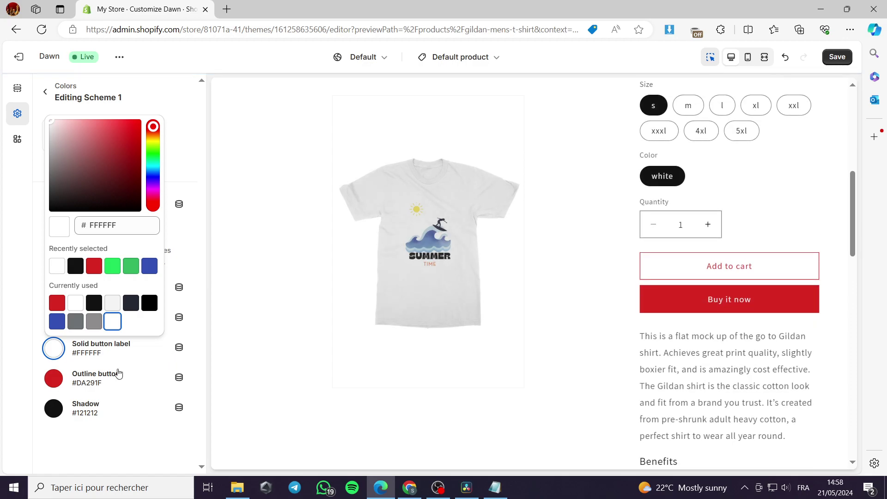
Set Scheme 1's outline button color to blue 334FB4.
{"action": "left_click", "coordinate": [108, 380]}
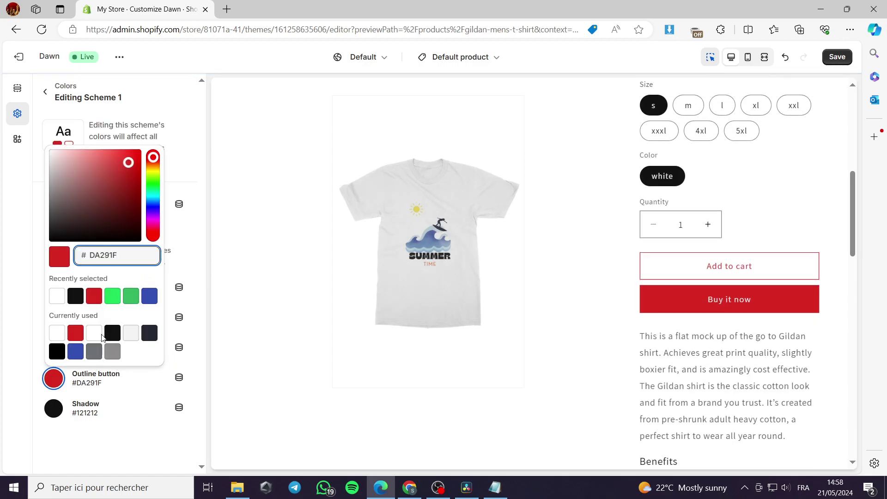
{"action": "left_click", "coordinate": [154, 299]}
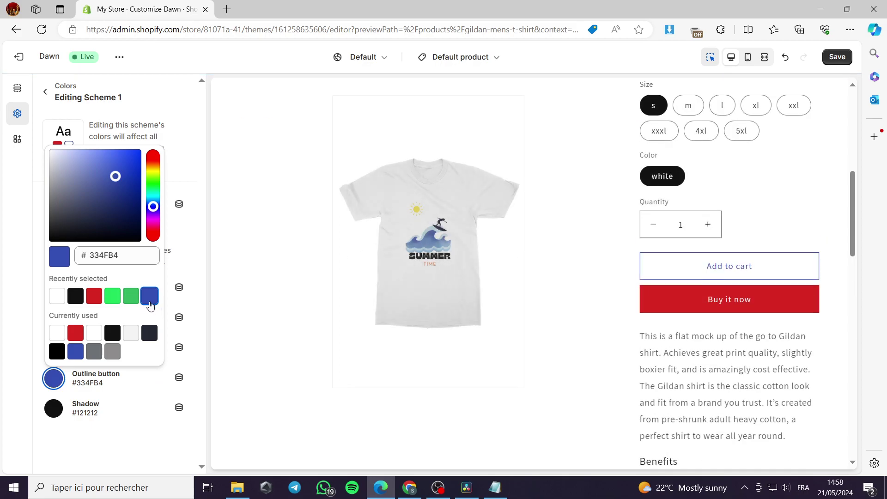
{"action": "left_click", "coordinate": [130, 393]}
Set Scheme 1's solid button background to blue 334FB4 and check the product page preview.
{"action": "left_click", "coordinate": [76, 326]}
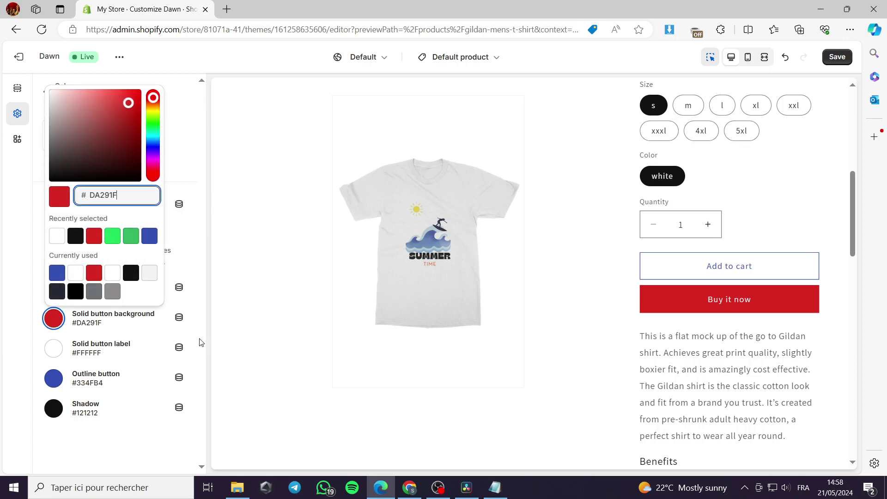
{"action": "left_click", "coordinate": [55, 276]}
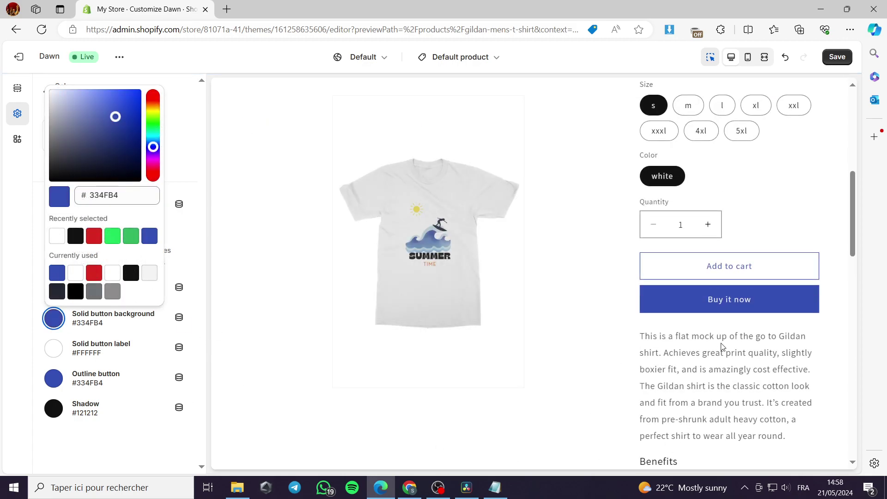
{"action": "scroll", "coordinate": [794, 300], "scroll_direction": "up", "scroll_amount": 3}
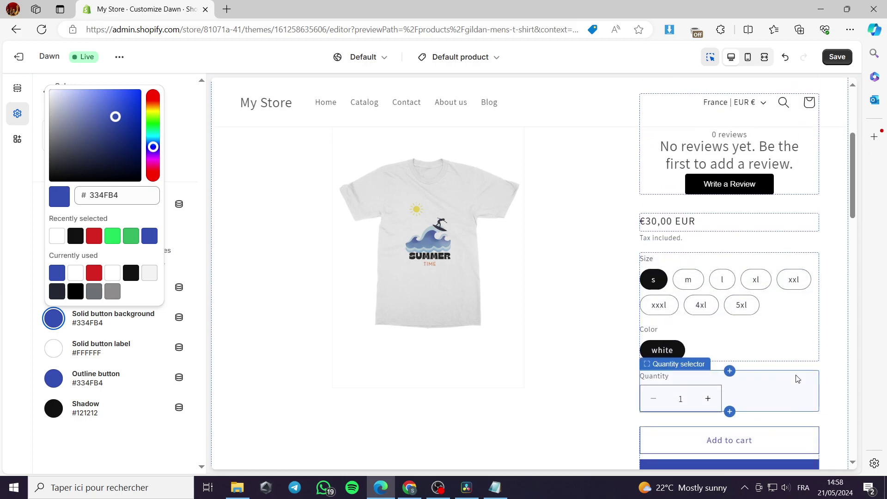
Look at the Variant picker block's settings and the blocks of the Default product template.
{"action": "left_click", "coordinate": [695, 237]}
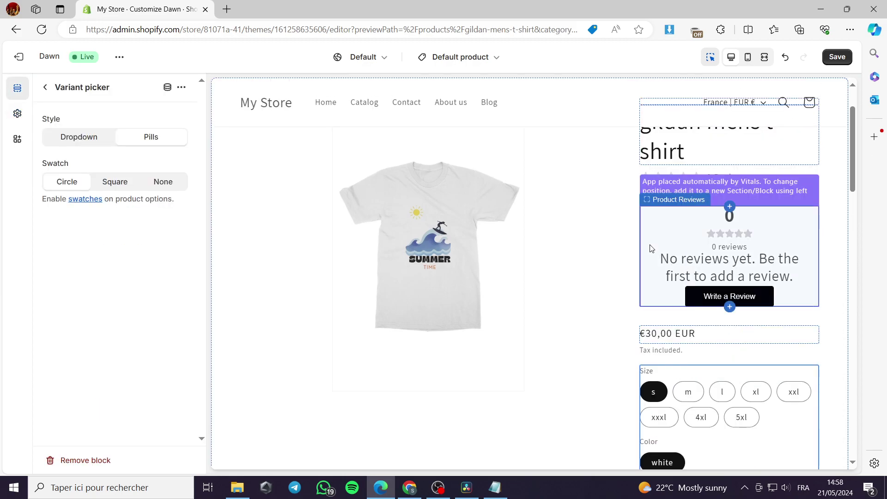
{"action": "left_click", "coordinate": [46, 88]}
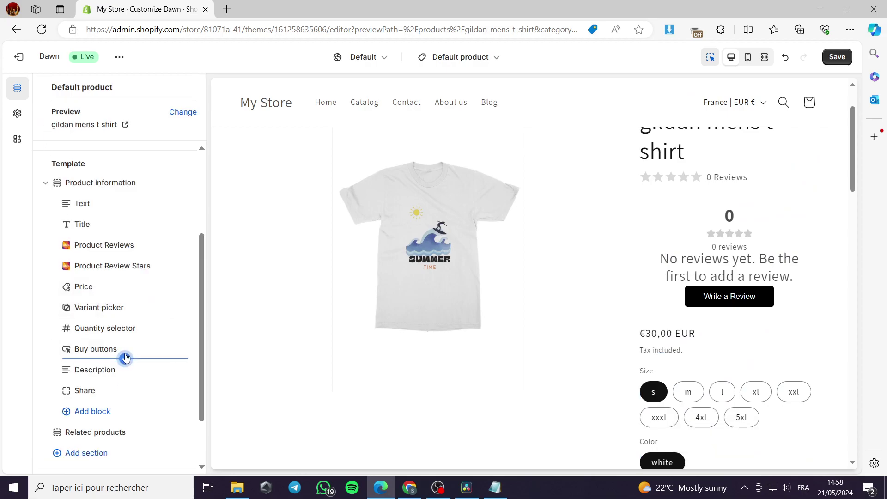
{"action": "left_click", "coordinate": [125, 358]}
{"action": "key", "text": "Escape"}
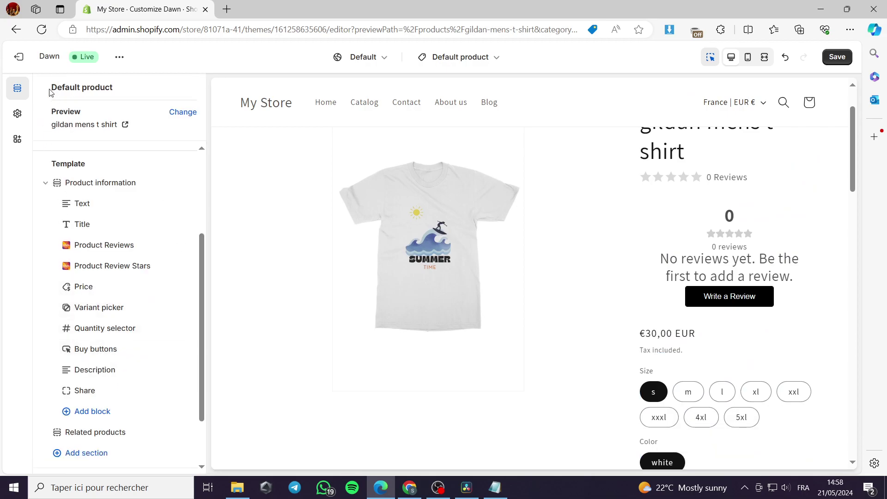
Review the colors of Scheme 5 and Scheme 4 in the theme's color settings.
{"action": "left_click", "coordinate": [17, 116]}
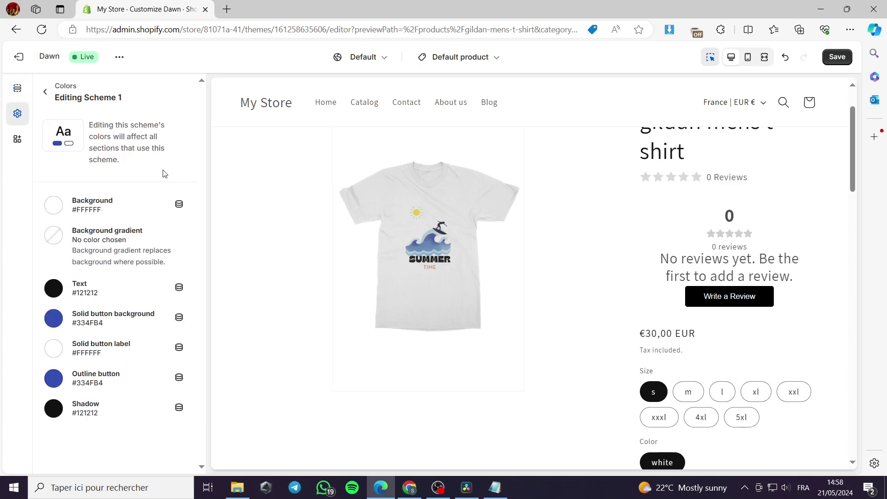
{"action": "left_click", "coordinate": [45, 91]}
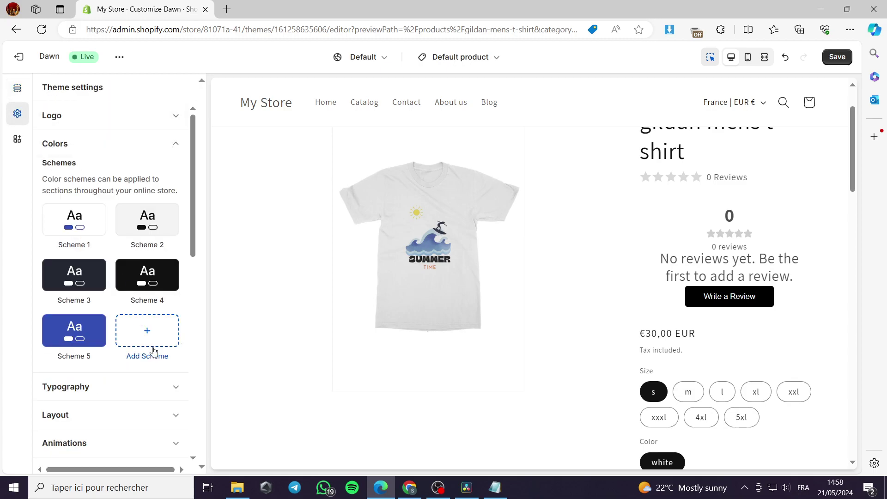
{"action": "left_click", "coordinate": [83, 333]}
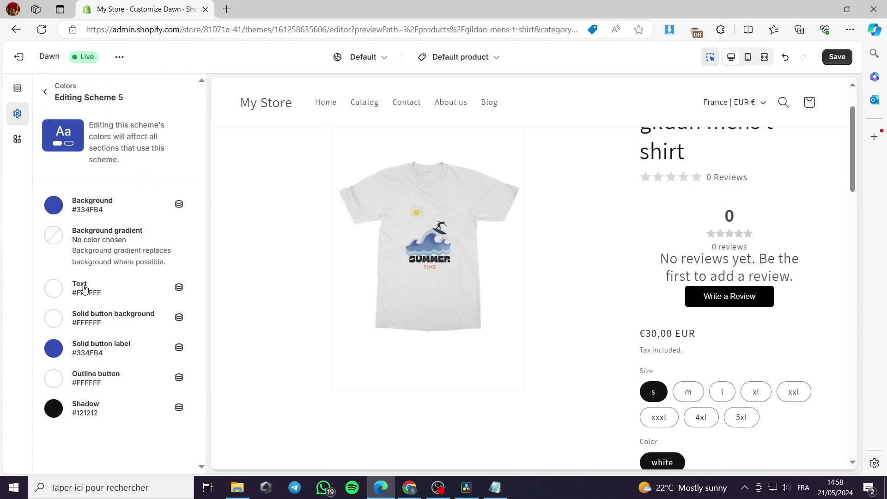
{"action": "left_click", "coordinate": [46, 94]}
{"action": "left_click", "coordinate": [148, 283]}
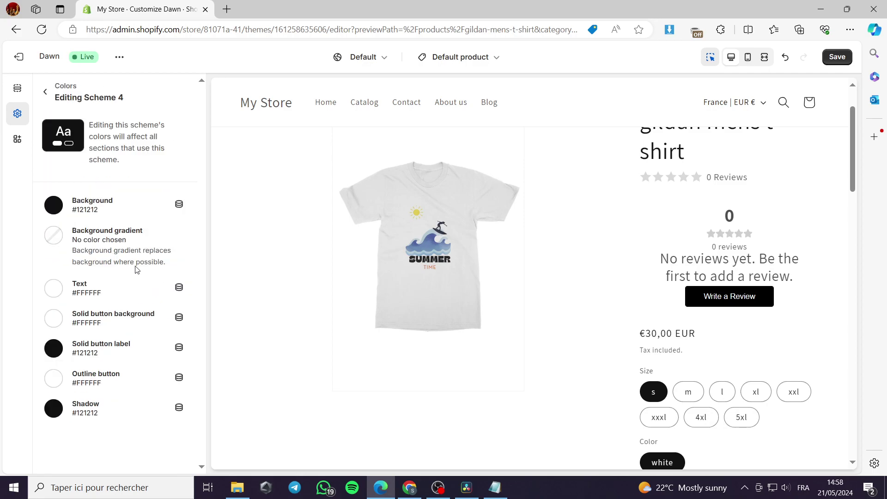
Check the buy buttons in the product page preview and save the theme changes.
{"action": "scroll", "coordinate": [784, 359], "scroll_direction": "down", "scroll_amount": 8}
{"action": "scroll", "coordinate": [784, 353], "scroll_direction": "up", "scroll_amount": 1}
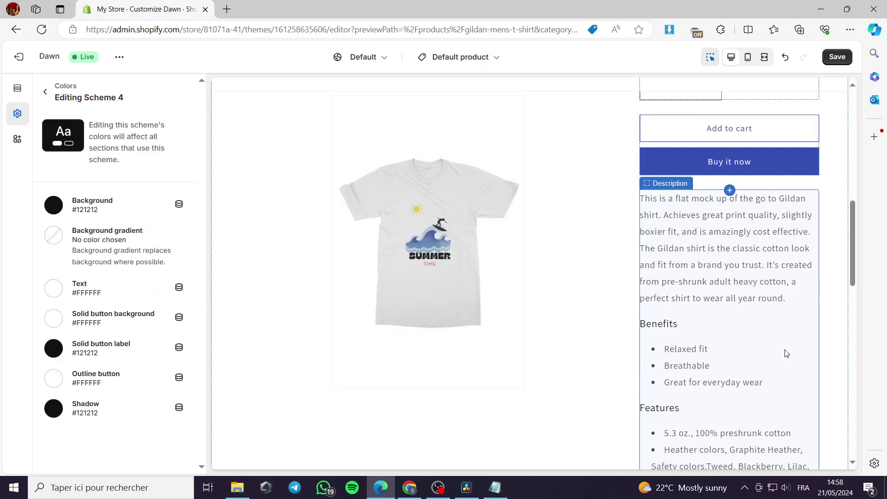
{"action": "left_click", "coordinate": [837, 56]}
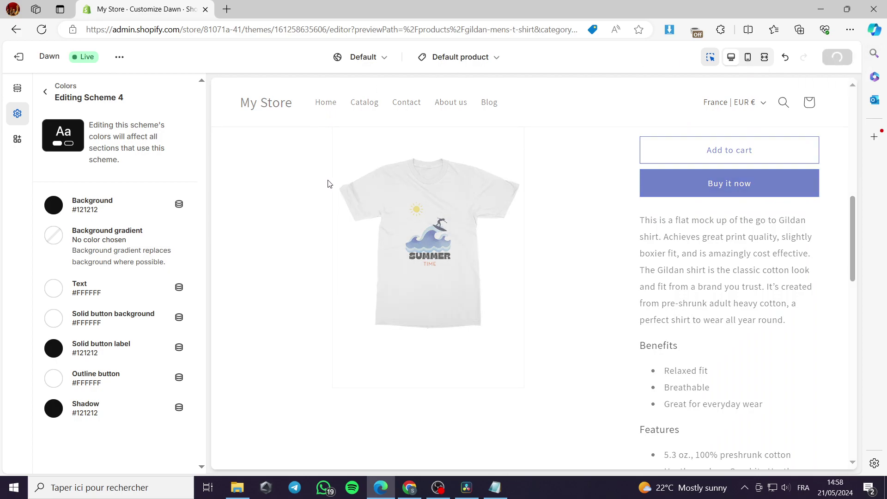
Try black 000000 and 121212 as Scheme 4's solid button label color and settle on blue 334FB4.
{"action": "left_click", "coordinate": [53, 348]}
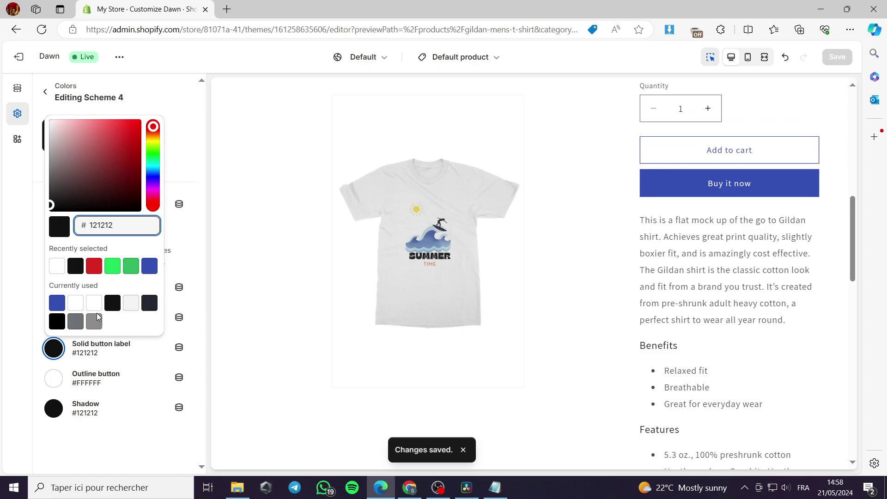
{"action": "left_click", "coordinate": [57, 321]}
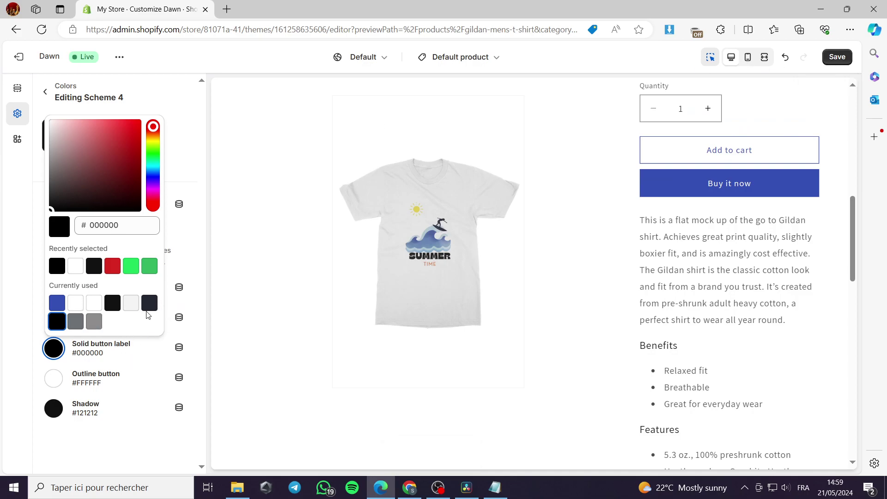
{"action": "left_click", "coordinate": [56, 304]}
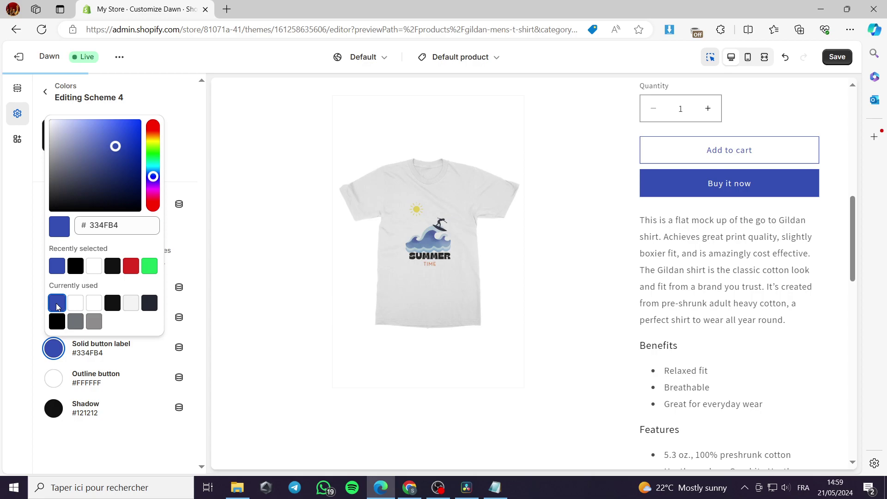
{"action": "scroll", "coordinate": [770, 263], "scroll_direction": "up", "scroll_amount": 3}
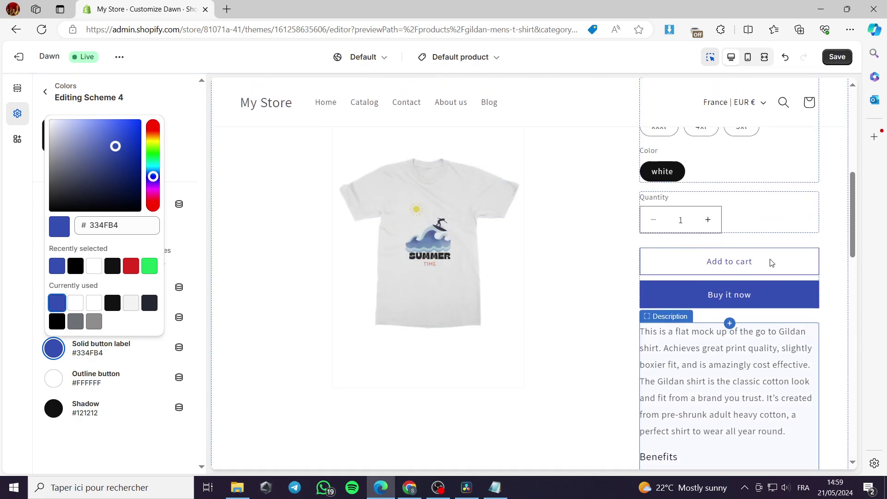
{"action": "scroll", "coordinate": [770, 263], "scroll_direction": "up", "scroll_amount": 6}
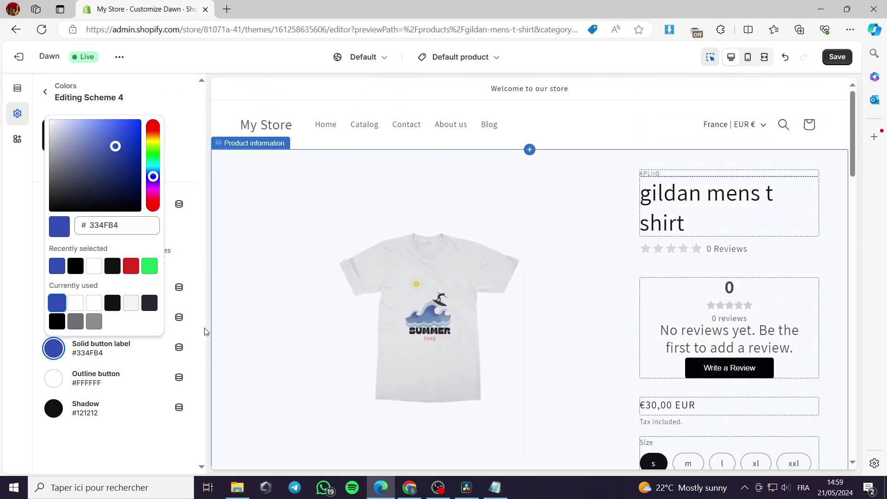
{"action": "left_click", "coordinate": [112, 303]}
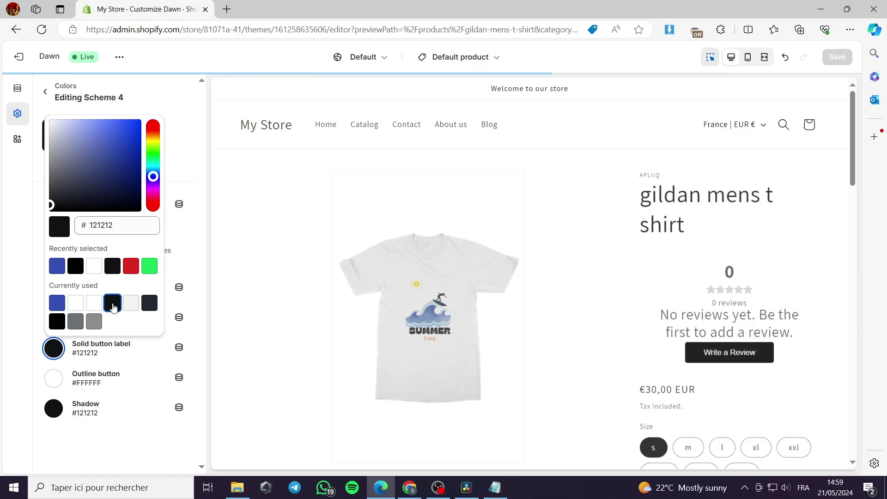
{"action": "left_click", "coordinate": [56, 266]}
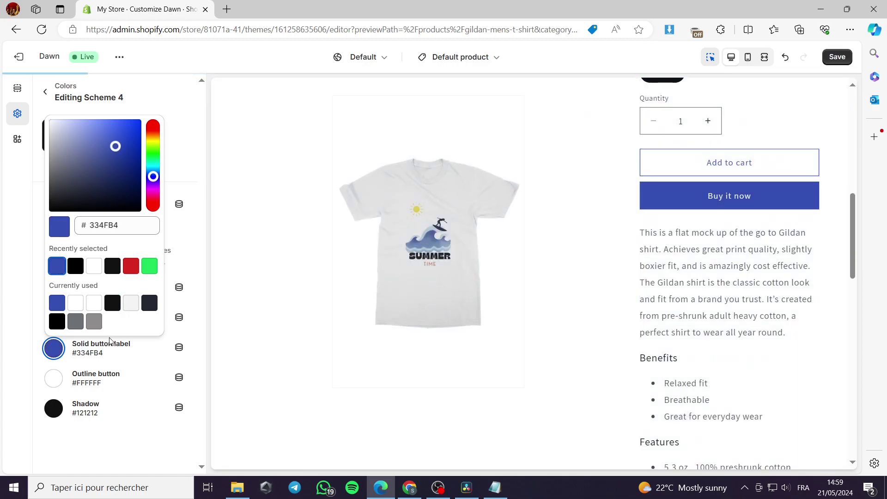
{"action": "left_click", "coordinate": [125, 439]}
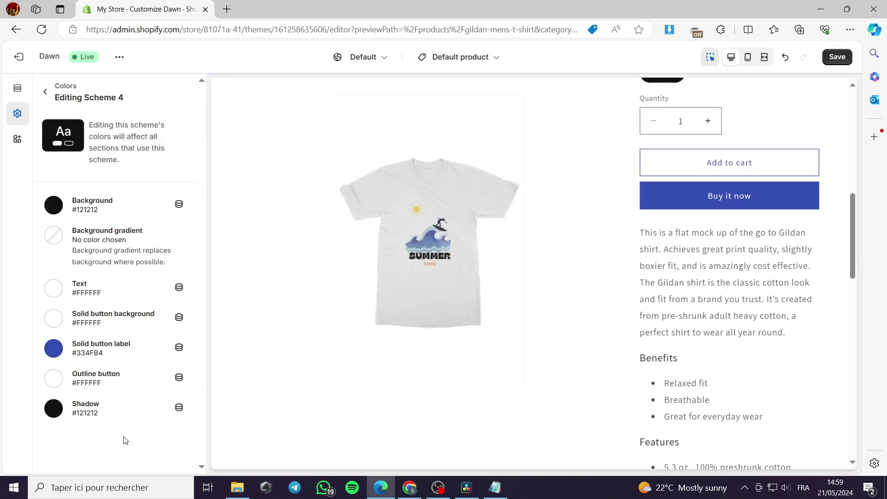
Review the options of the product template's Buy buttons block and save the Scheme 4 color change.
{"action": "left_click", "coordinate": [58, 94]}
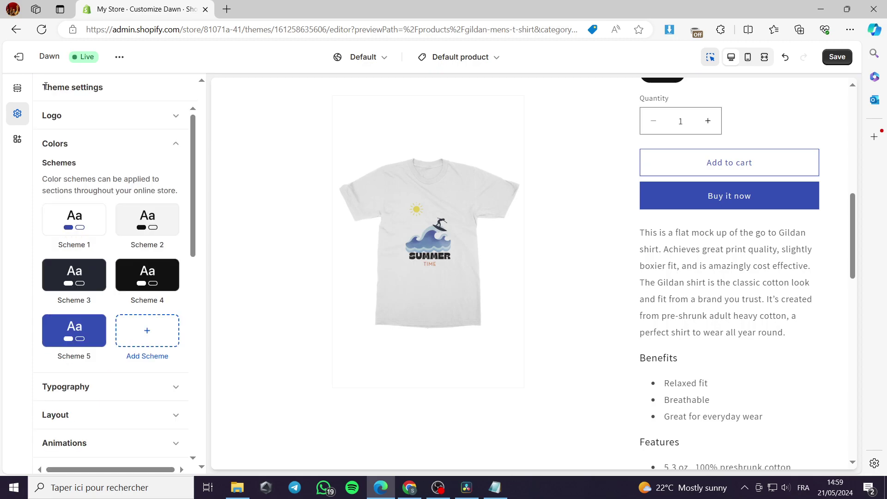
{"action": "left_click", "coordinate": [19, 89]}
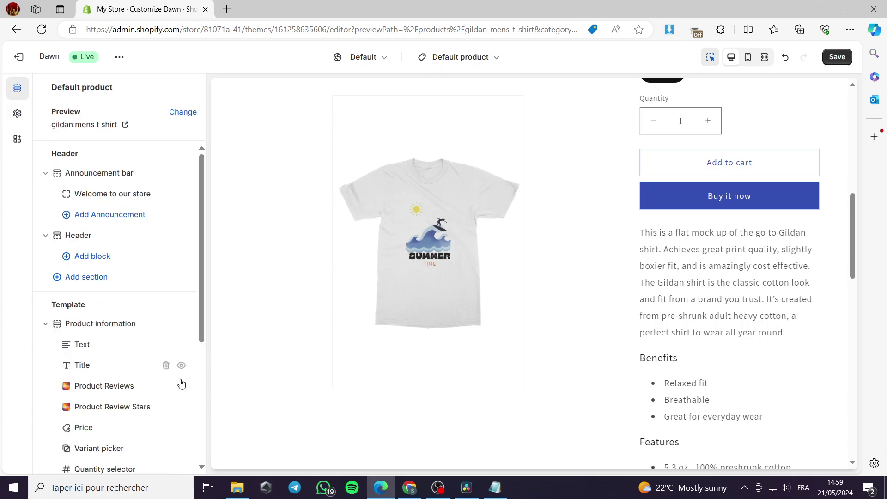
{"action": "scroll", "coordinate": [179, 379], "scroll_direction": "down", "scroll_amount": 3}
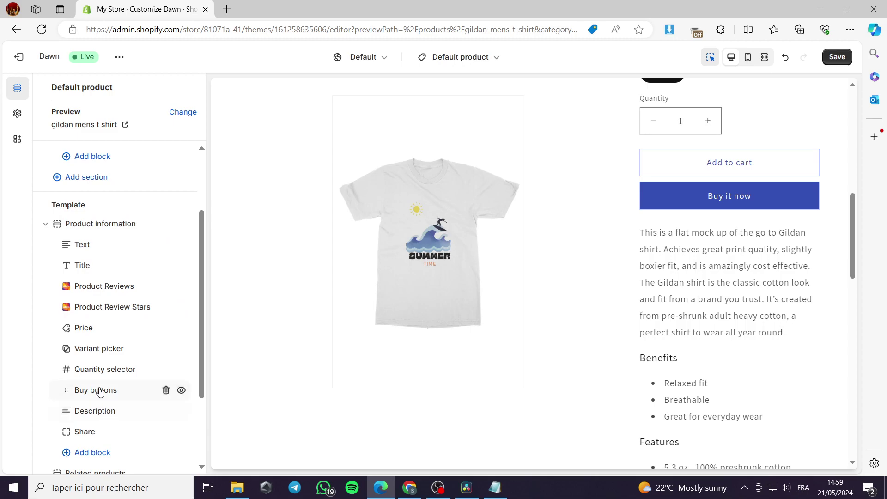
{"action": "left_click", "coordinate": [98, 390]}
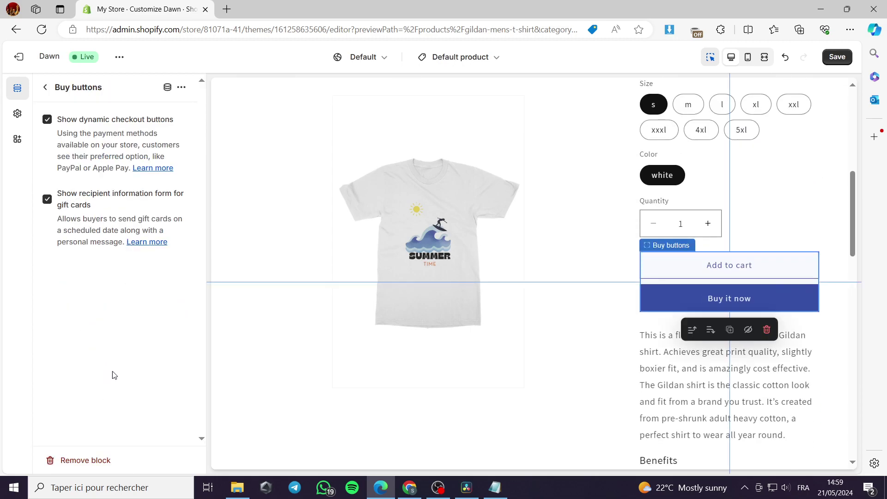
{"action": "left_click", "coordinate": [181, 87]}
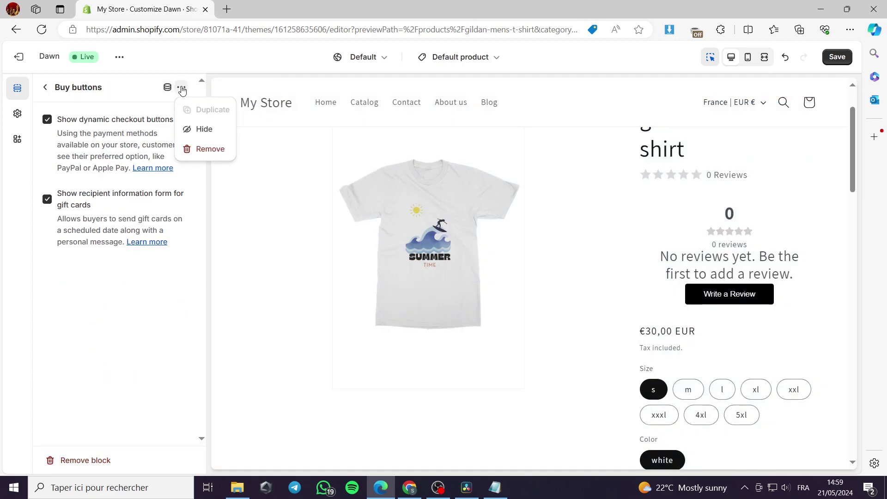
{"action": "left_click", "coordinate": [46, 88]}
{"action": "scroll", "coordinate": [140, 279], "scroll_direction": "up", "scroll_amount": 3}
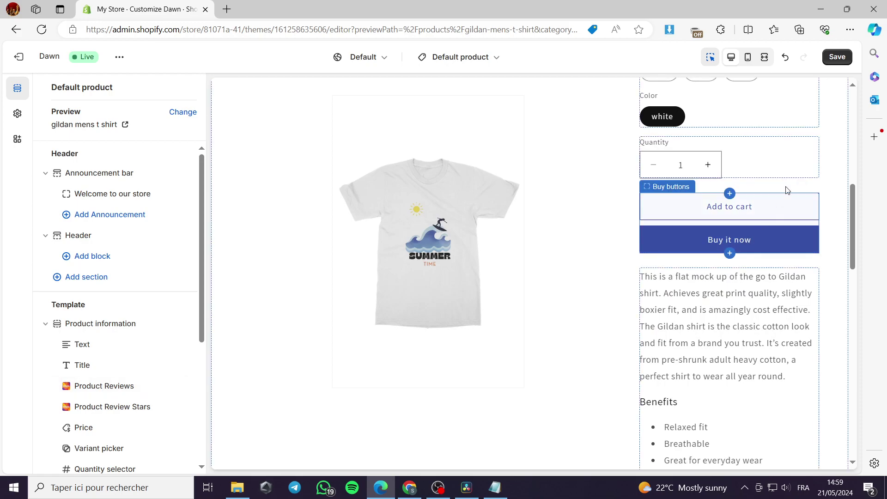
{"action": "left_click", "coordinate": [837, 58]}
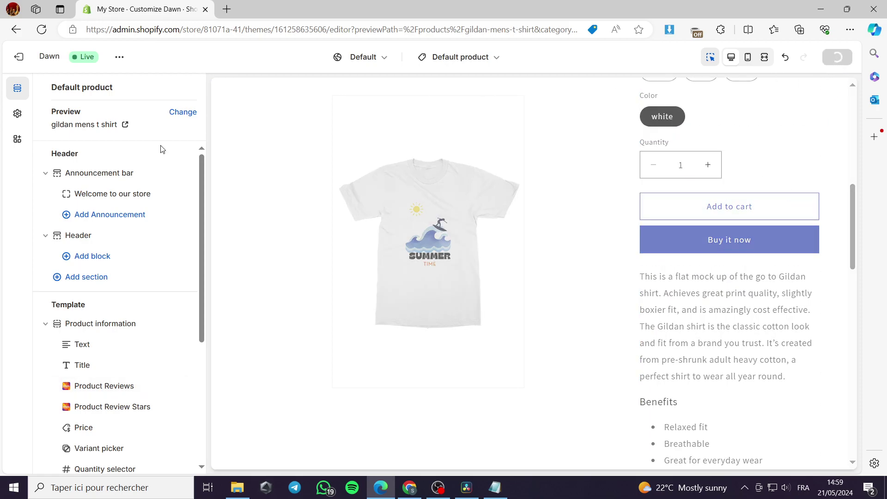
Set Scheme 1's outline button color to red DA291F.
{"action": "left_click", "coordinate": [18, 114]}
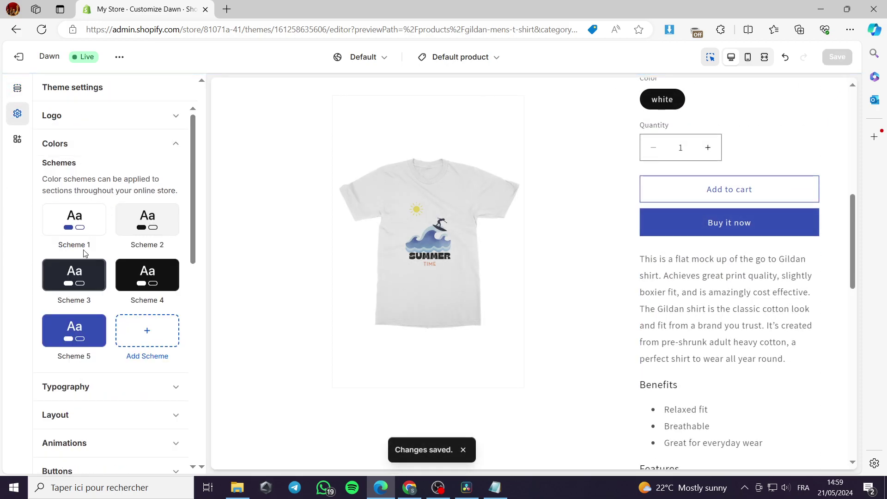
{"action": "left_click", "coordinate": [80, 226]}
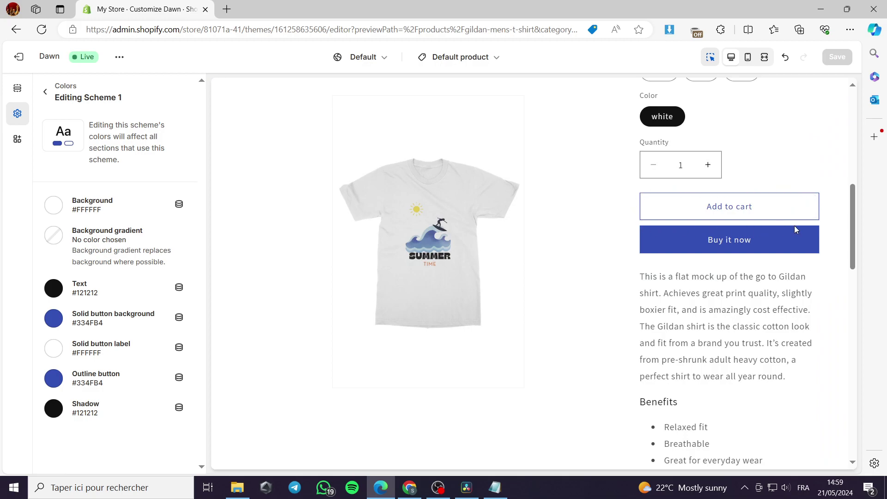
{"action": "left_click", "coordinate": [54, 379]}
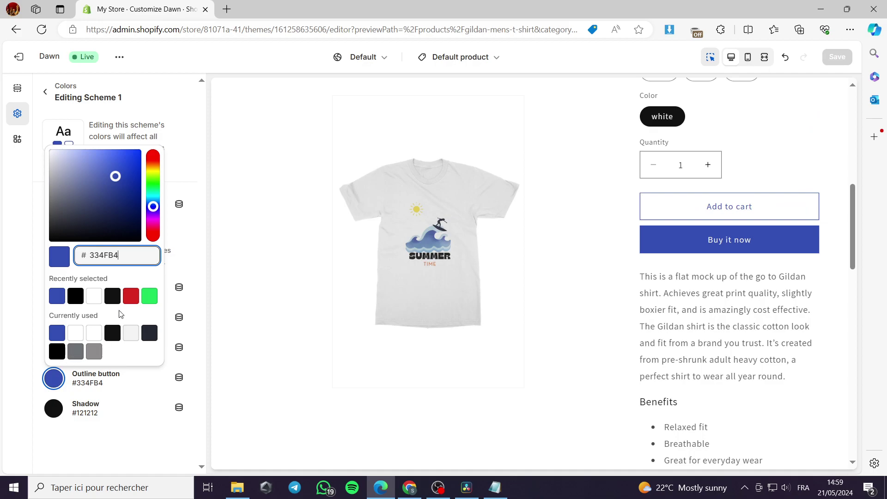
{"action": "left_click", "coordinate": [132, 298]}
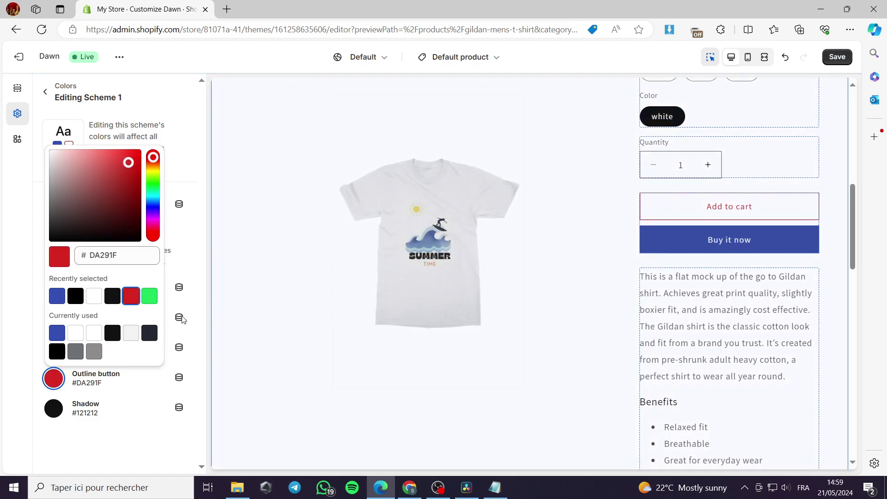
{"action": "left_click", "coordinate": [141, 402]}
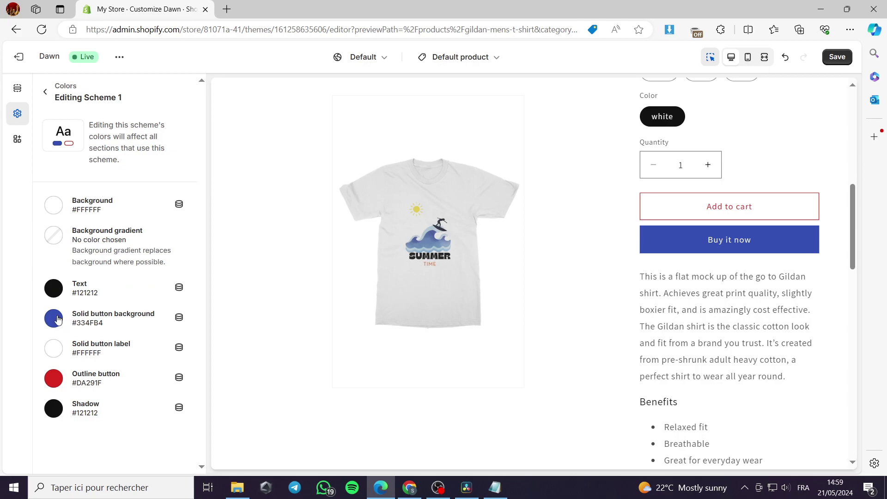
Give Scheme 1's solid buttons a white FFFFFF background with a black 121212 label and save the theme.
{"action": "left_click", "coordinate": [57, 319]}
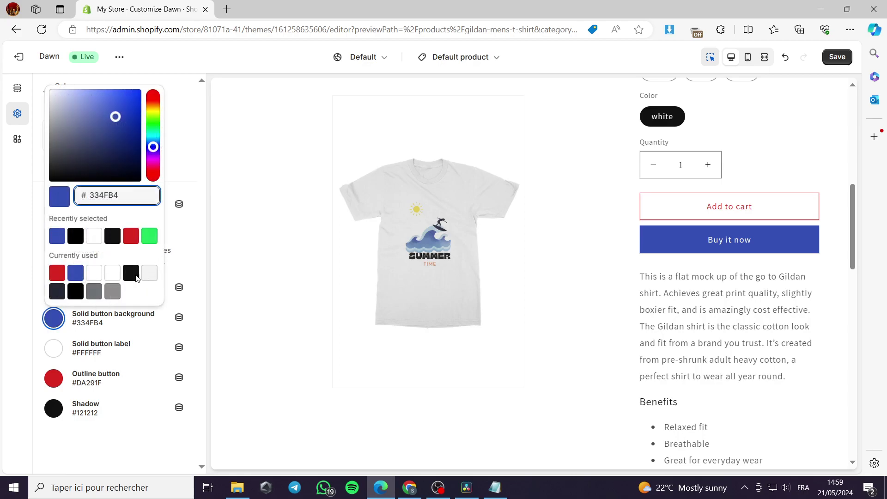
{"action": "left_click", "coordinate": [112, 273]}
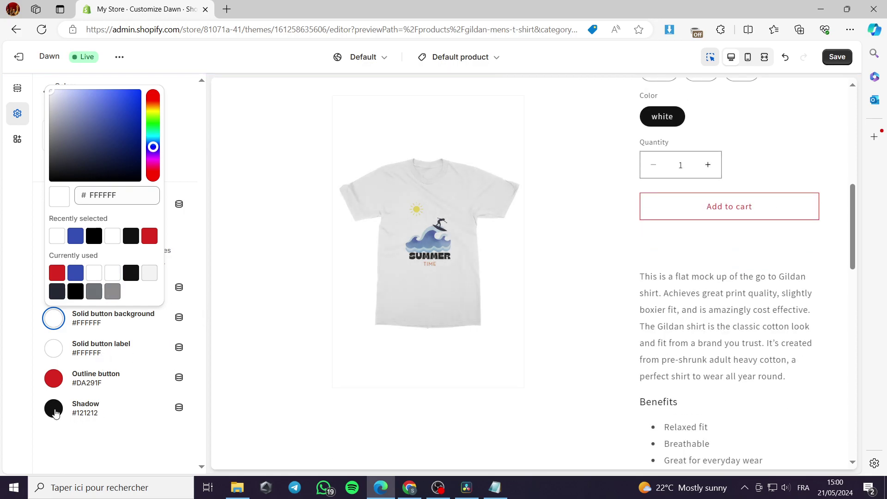
{"action": "left_click", "coordinate": [55, 351]}
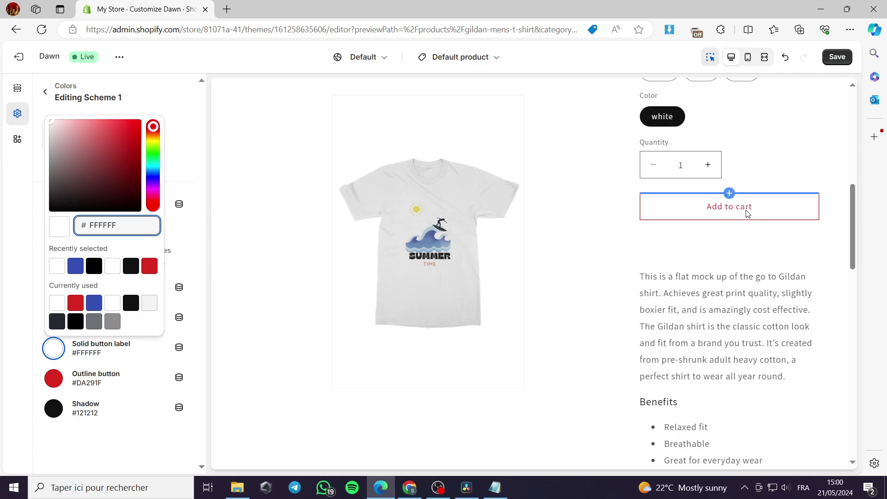
{"action": "left_click", "coordinate": [132, 306]}
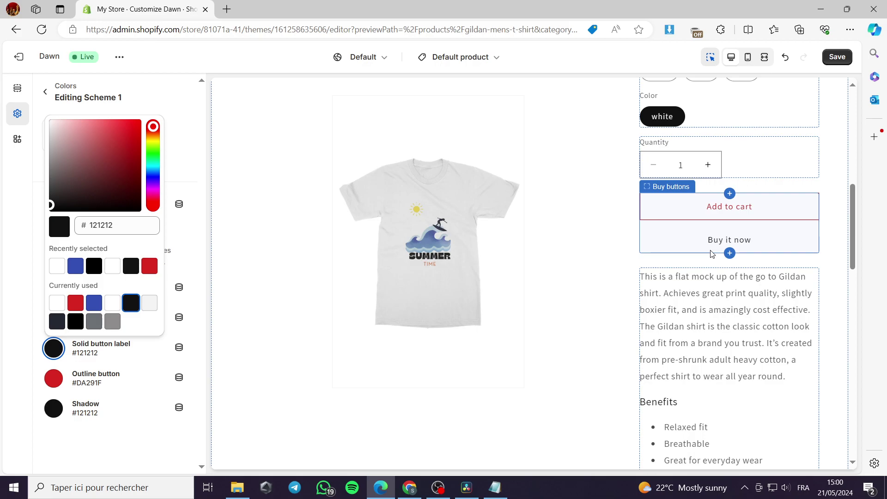
{"action": "left_click", "coordinate": [849, 56]}
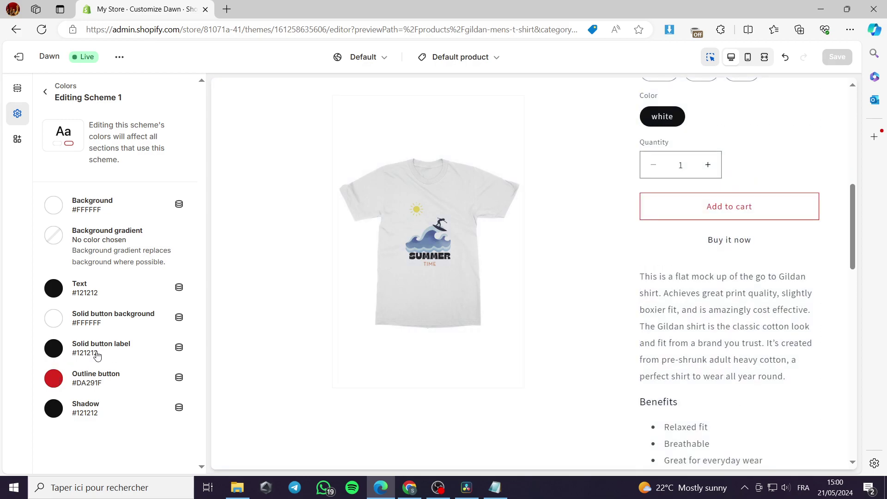
Try blue 334FB4 and white FFFFFF as Scheme 1's solid button background and settle on red DA291F.
{"action": "left_click", "coordinate": [53, 319]}
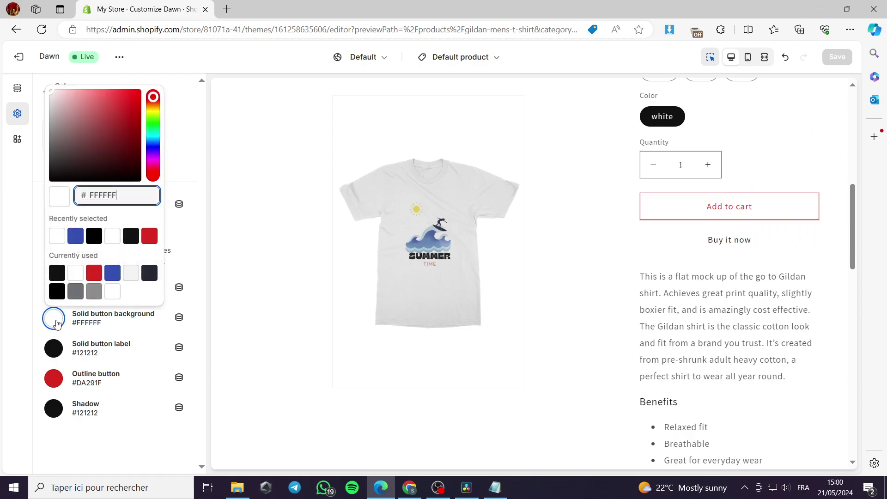
{"action": "left_click", "coordinate": [113, 273]}
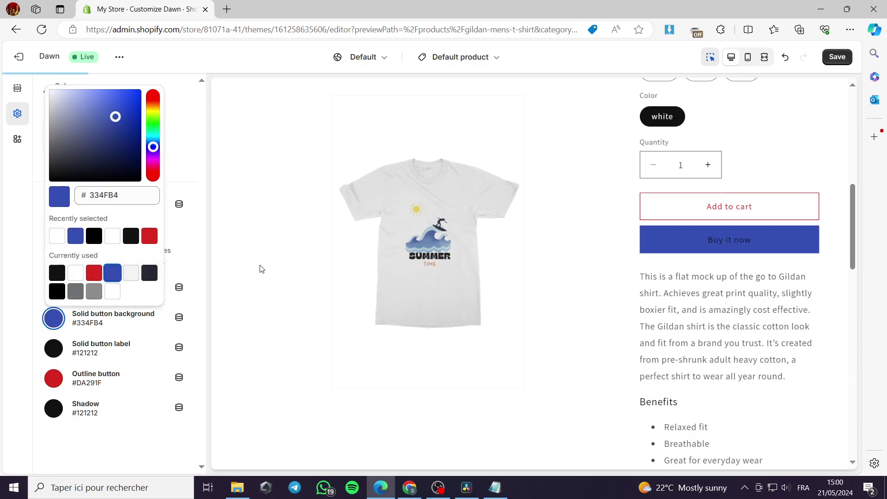
{"action": "left_click", "coordinate": [75, 273]}
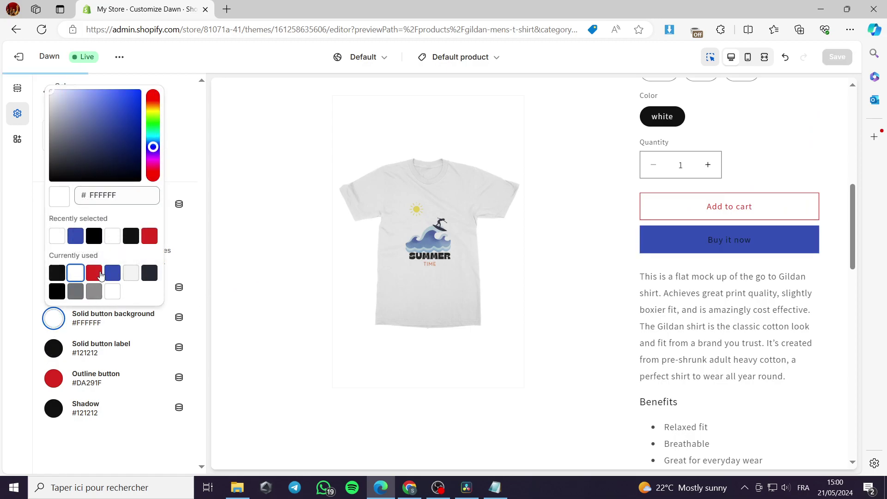
{"action": "left_click", "coordinate": [93, 273]}
{"action": "left_click", "coordinate": [167, 254]}
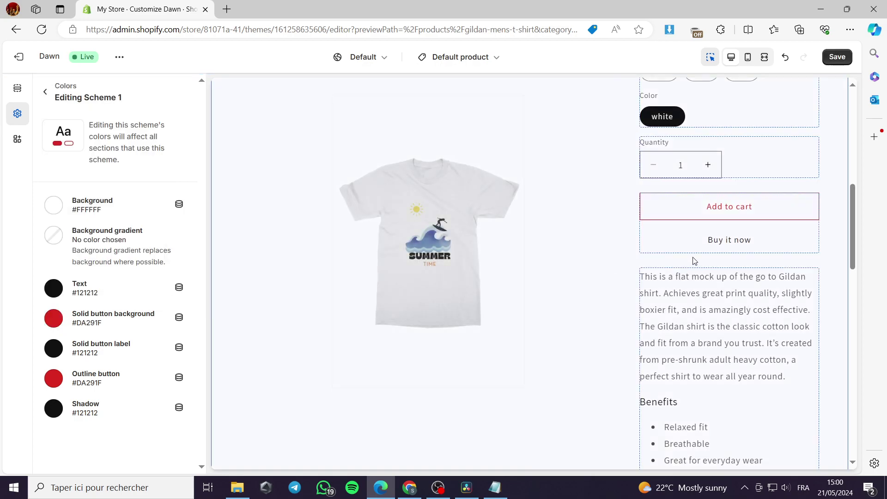
Check the Buy buttons block on the product page and save the theme changes.
{"action": "left_click", "coordinate": [716, 236]}
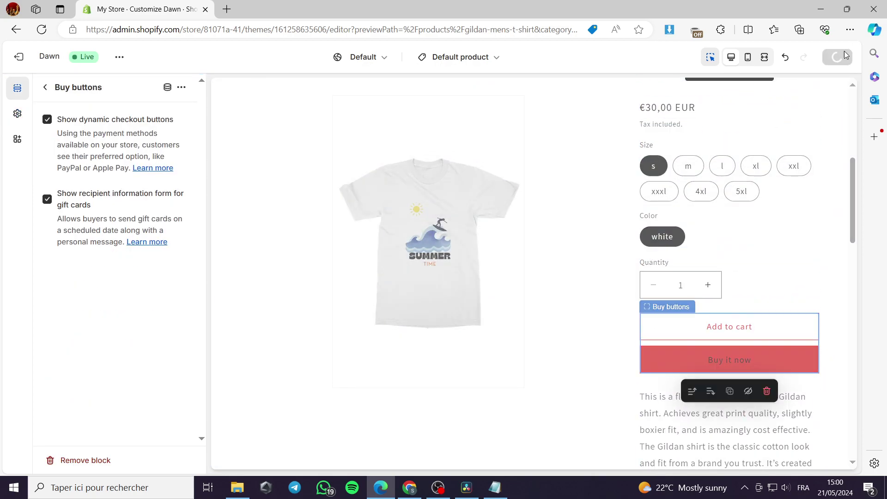
{"action": "left_click", "coordinate": [45, 87]}
{"action": "mouse_move", "coordinate": [111, 183]}
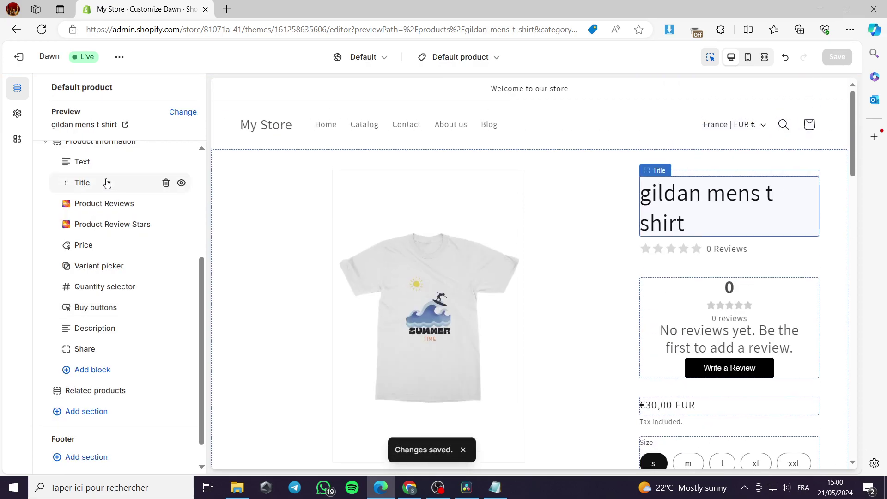